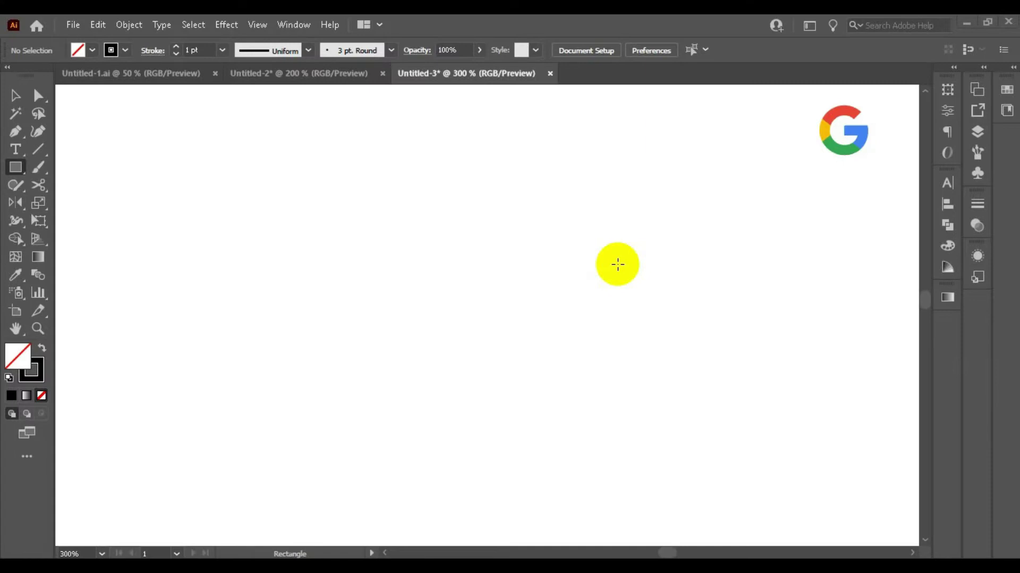
Step: Draw a 30×50 pt rectangle and a wider 60×50 pt rectangle with the Rectangle tool
{"action": "left_click", "coordinate": [15, 95]}
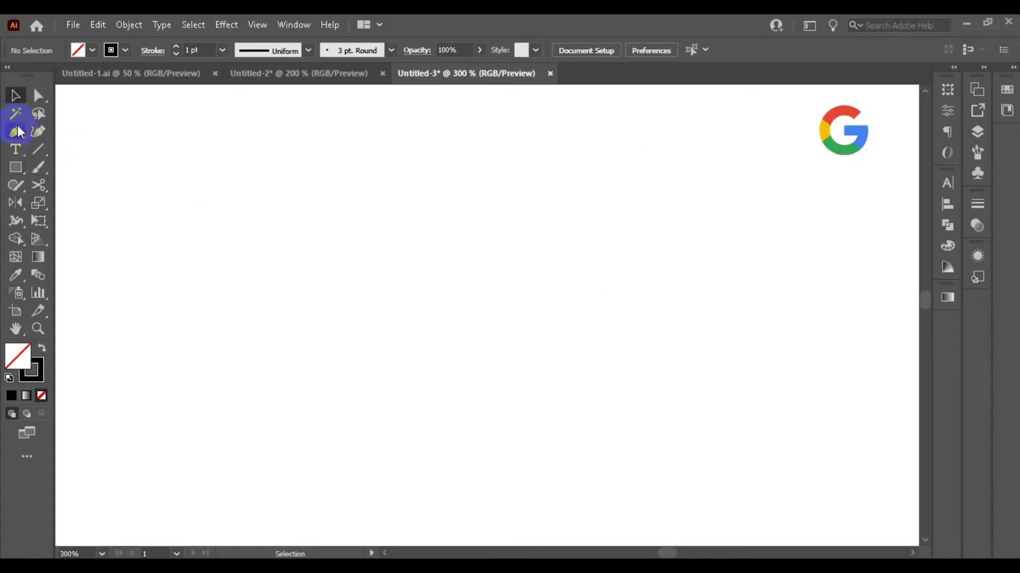
{"action": "left_click", "coordinate": [7, 169]}
{"action": "left_click", "coordinate": [421, 266]}
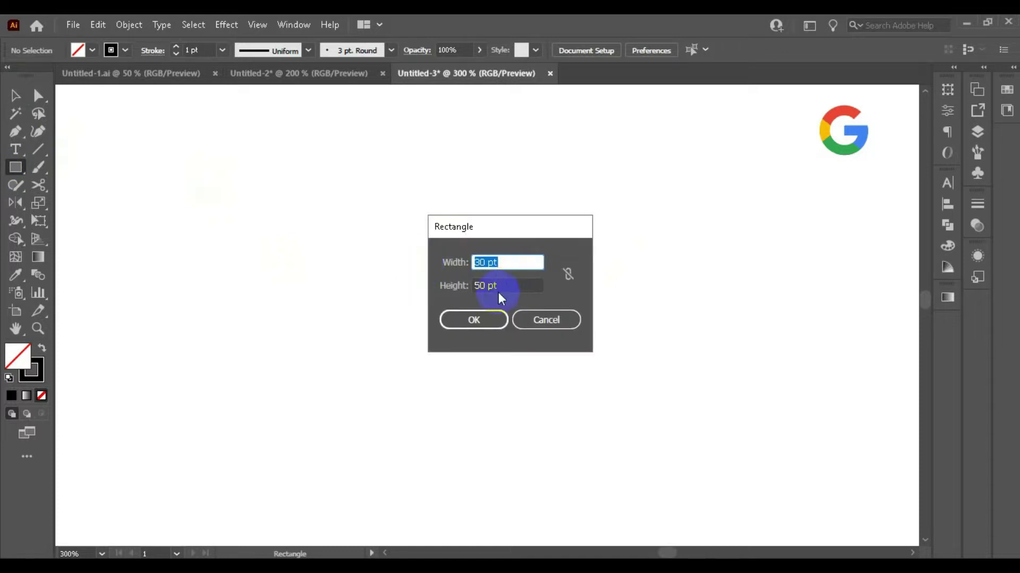
{"action": "key", "text": "Tab"}
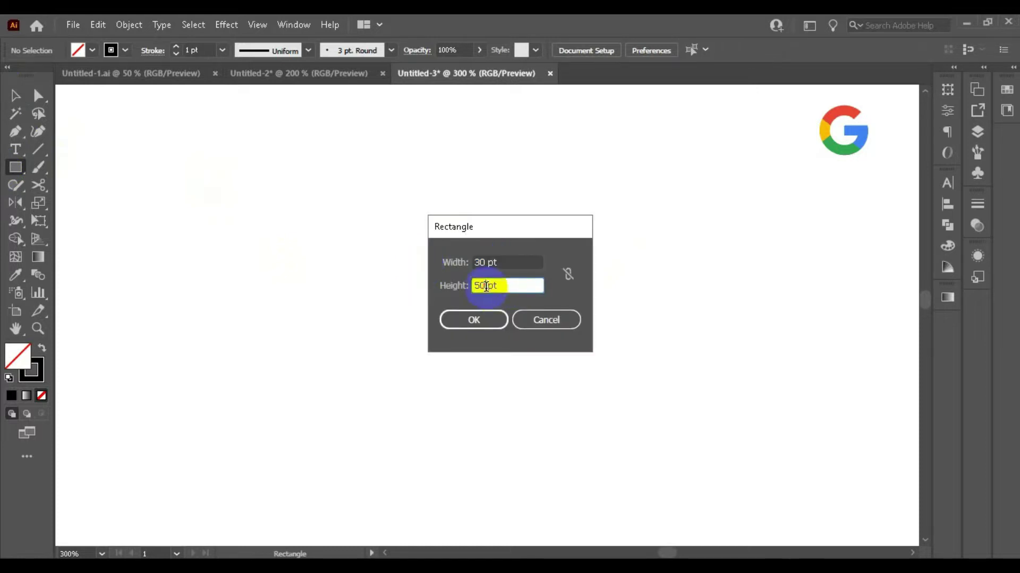
{"action": "left_click", "coordinate": [492, 320]}
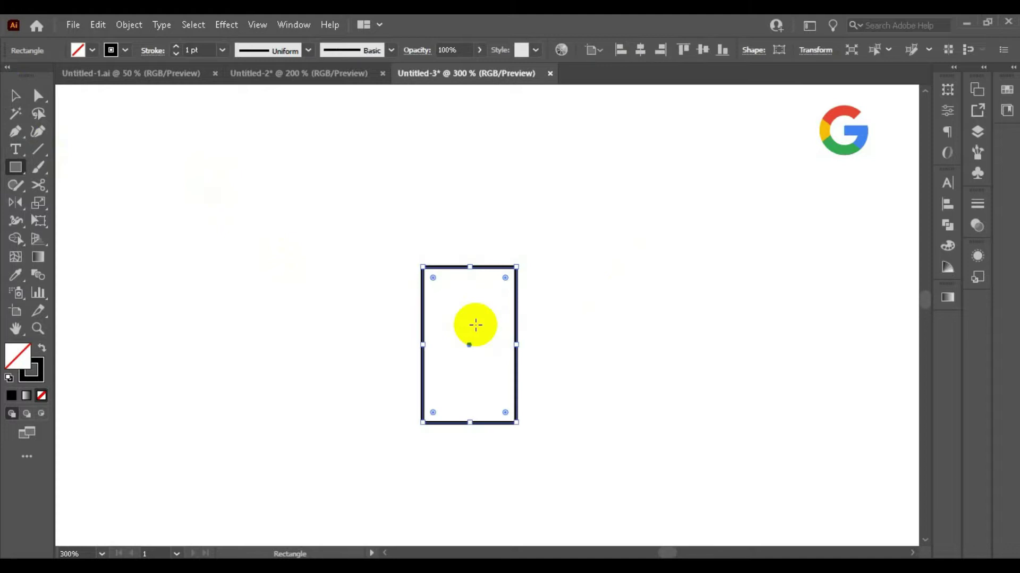
{"action": "left_click", "coordinate": [323, 293]}
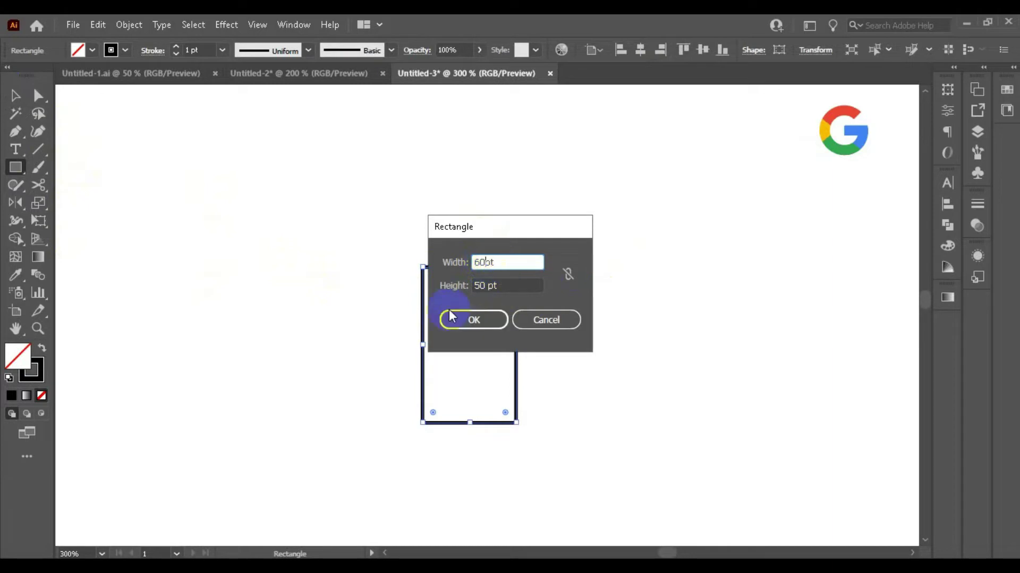
{"action": "left_click", "coordinate": [472, 319]}
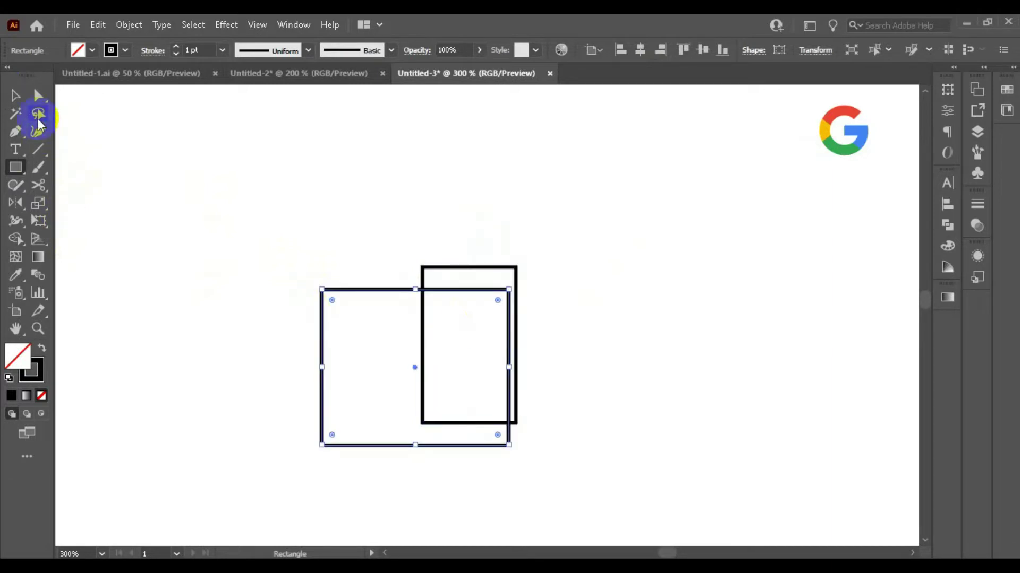
Step: Move the wide rectangle beside the tall one and align their tops
{"action": "left_click", "coordinate": [15, 95]}
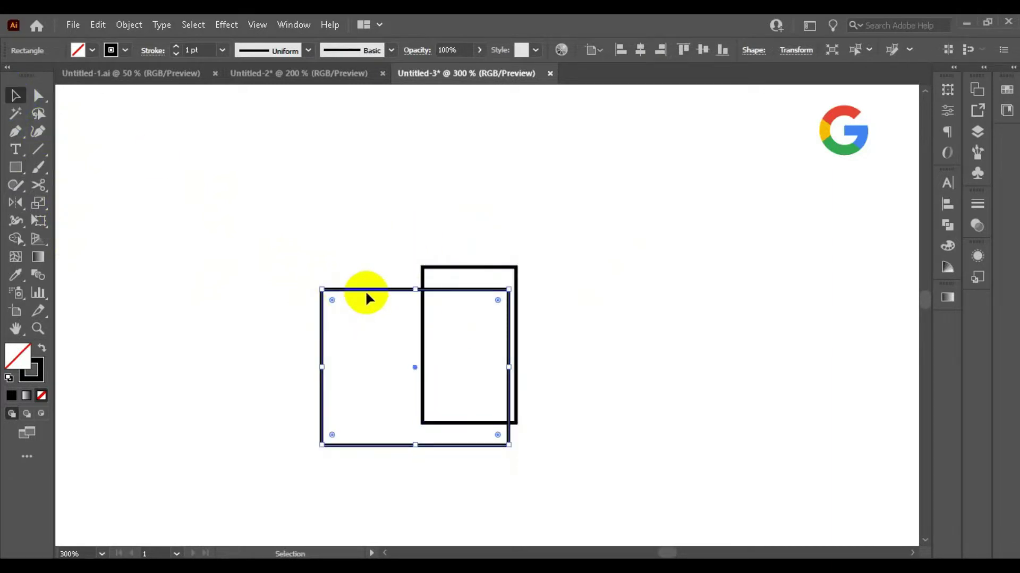
{"action": "left_click", "coordinate": [591, 287]}
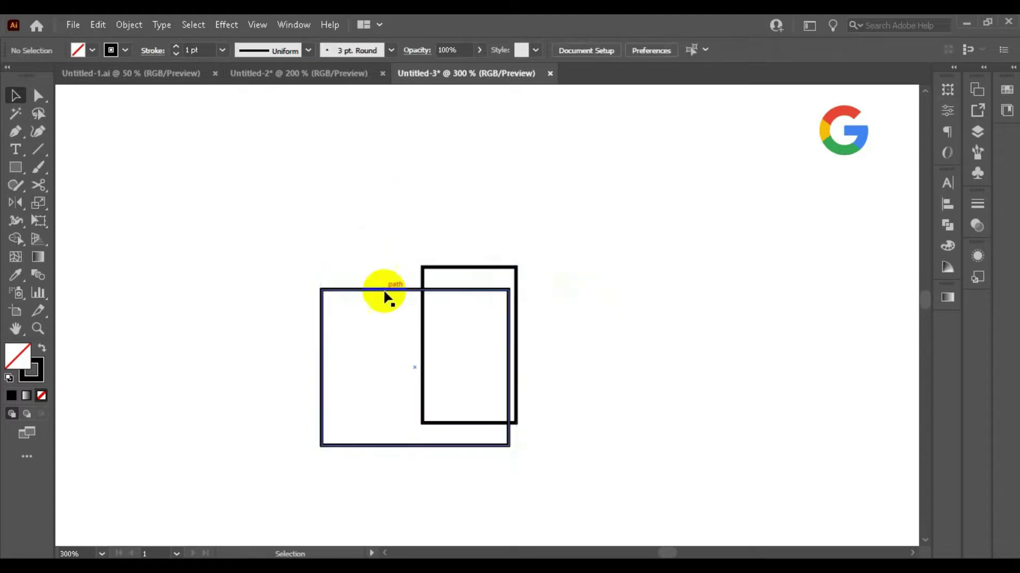
{"action": "left_click_drag", "start_coordinate": [384, 297], "coordinate": [589, 275]}
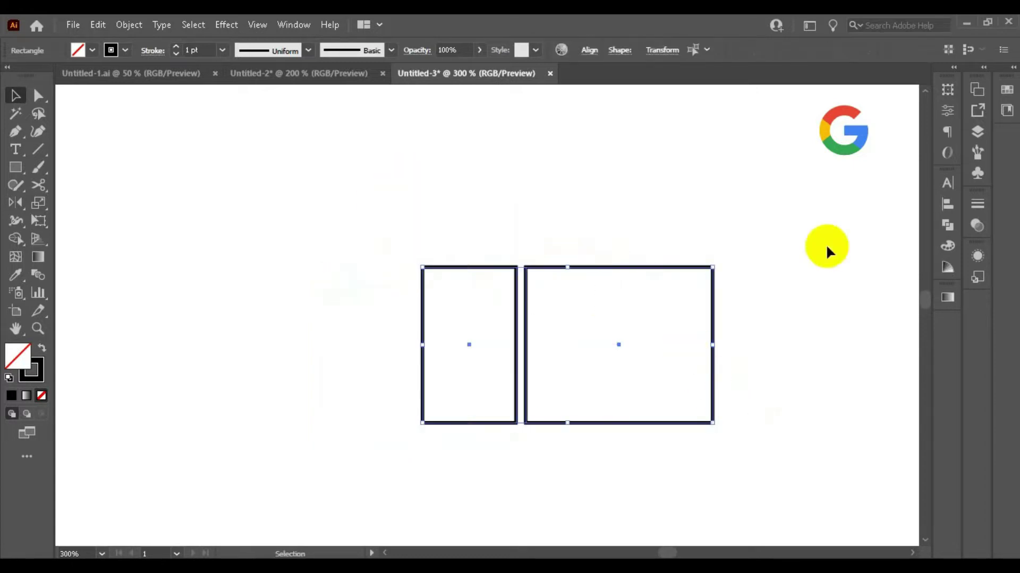
{"action": "left_click", "coordinate": [947, 207]}
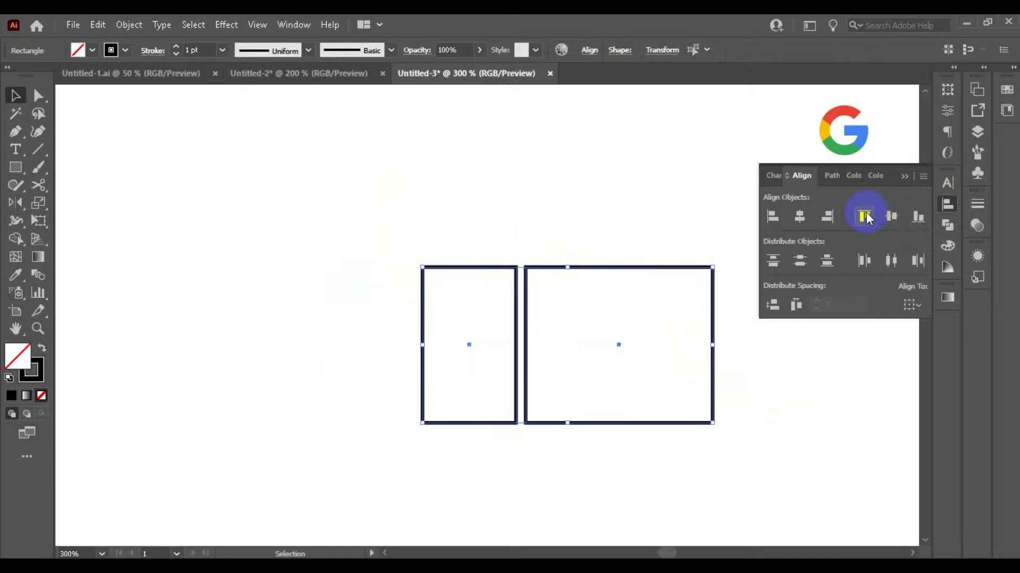
{"action": "left_click", "coordinate": [946, 204]}
Step: Slide the wide rectangle left until its edge touches the tall rectangle
{"action": "left_click", "coordinate": [578, 225]}
{"action": "left_click", "coordinate": [578, 267]}
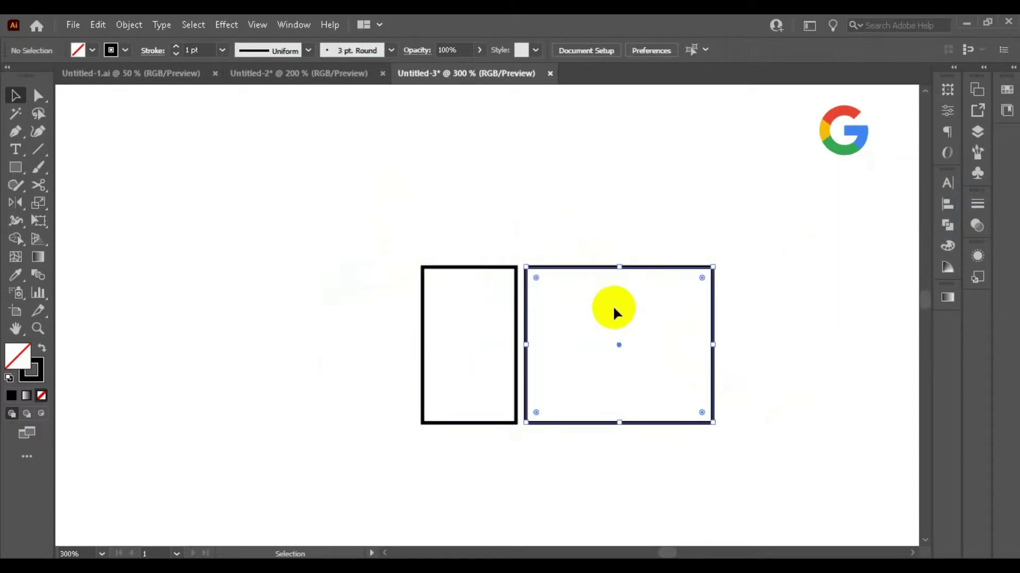
{"action": "left_click", "coordinate": [566, 270]}
{"action": "left_click_drag", "start_coordinate": [567, 269], "coordinate": [562, 269]}
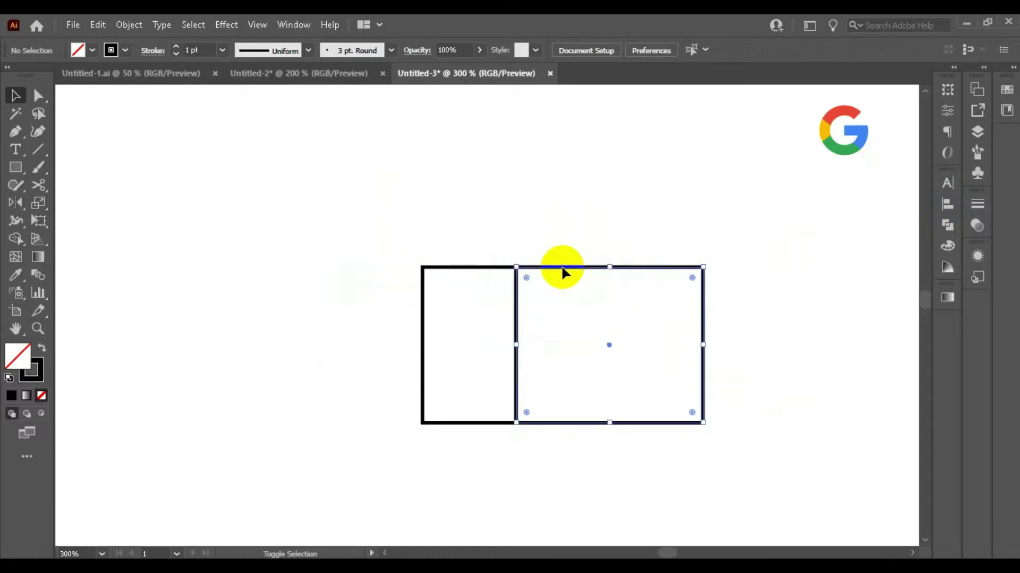
{"action": "left_click", "coordinate": [547, 206]}
{"action": "scroll", "coordinate": [547, 204], "scroll_direction": "down", "scroll_amount": 1}
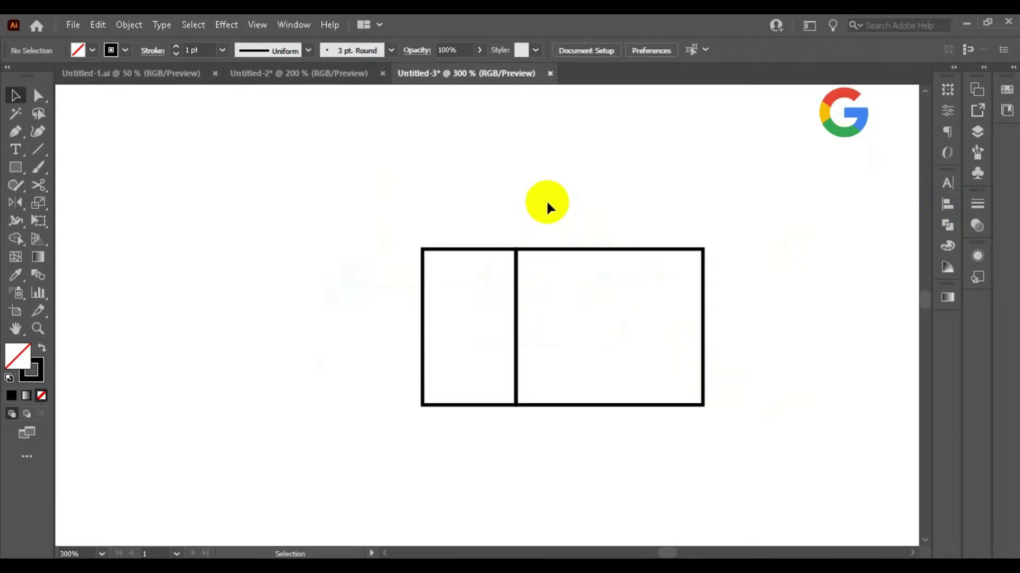
{"action": "left_click", "coordinate": [22, 180]}
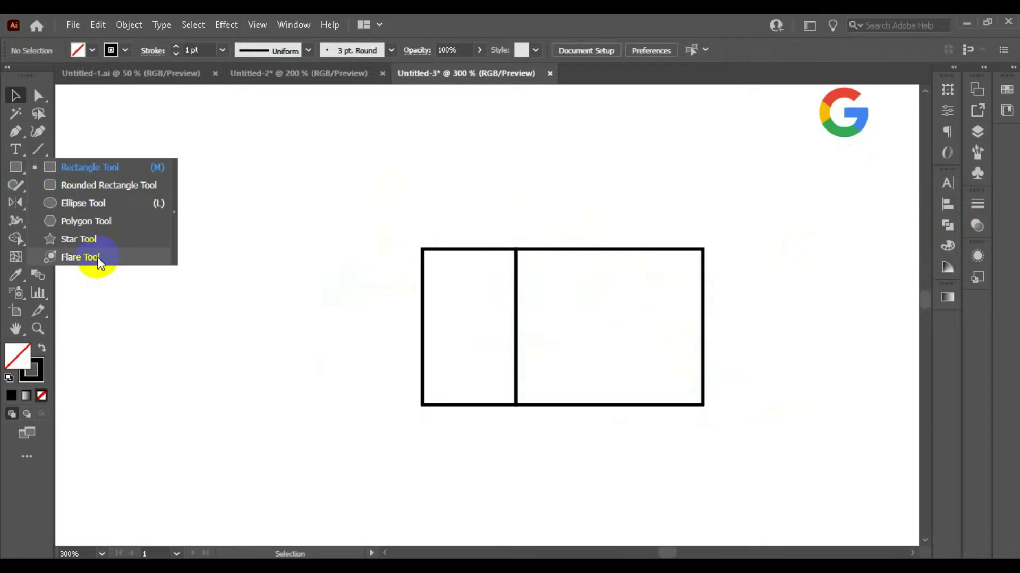
Step: Draw a three-sided polygon with a 60 pt radius overlapping the rectangles
{"action": "left_click", "coordinate": [72, 221]}
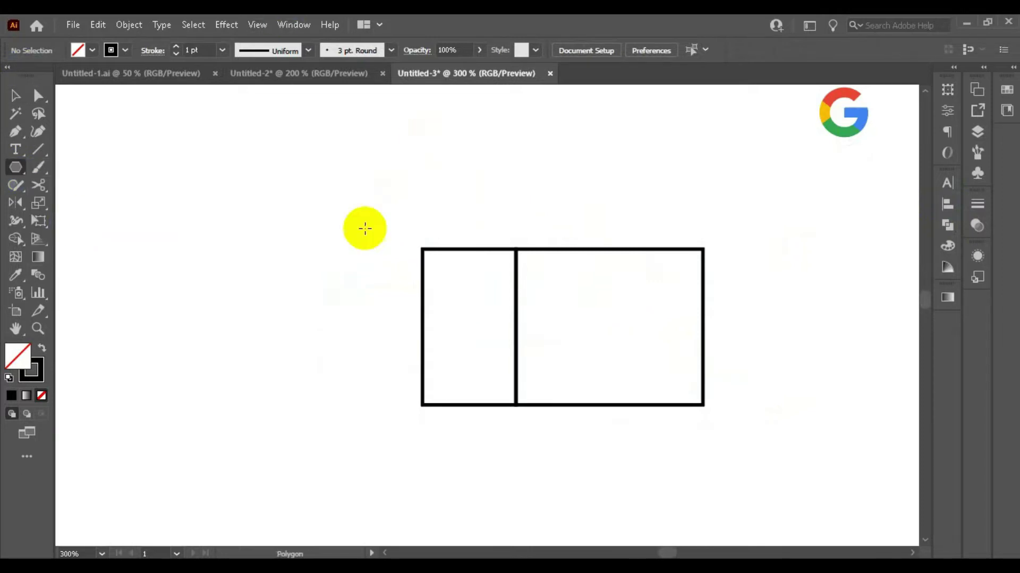
{"action": "left_click", "coordinate": [476, 299]}
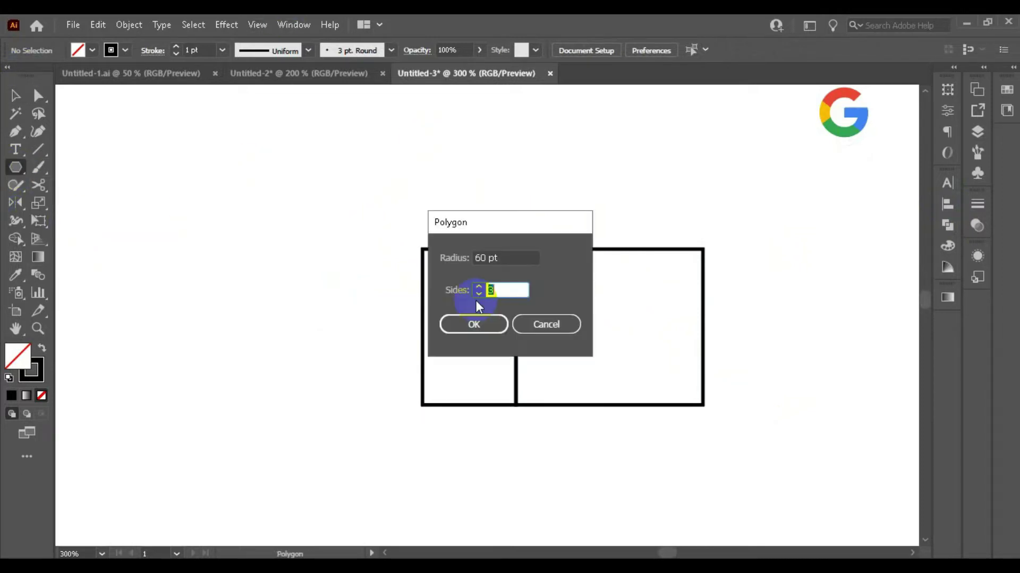
{"action": "double_click", "coordinate": [482, 257]}
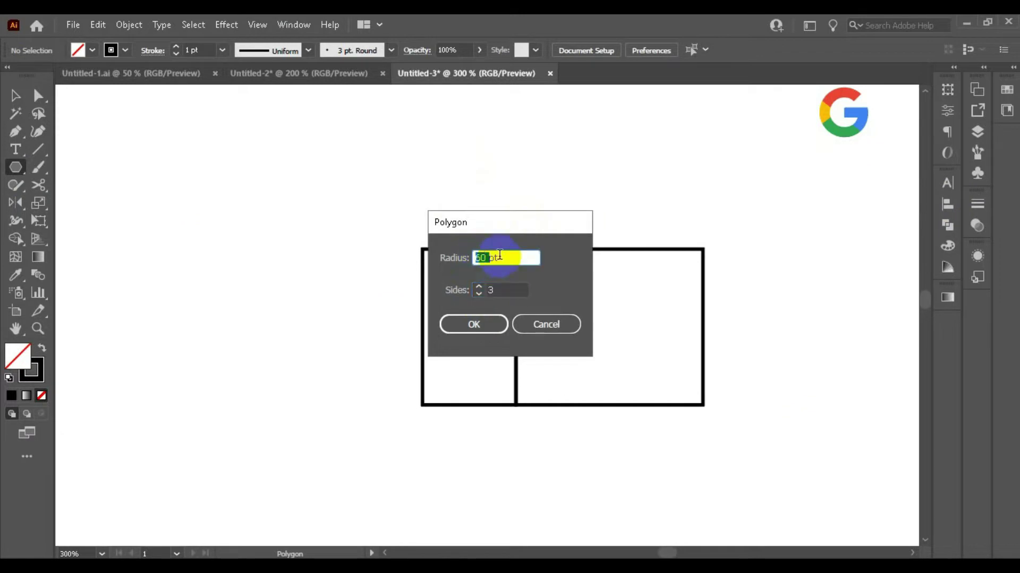
{"action": "left_click", "coordinate": [498, 326]}
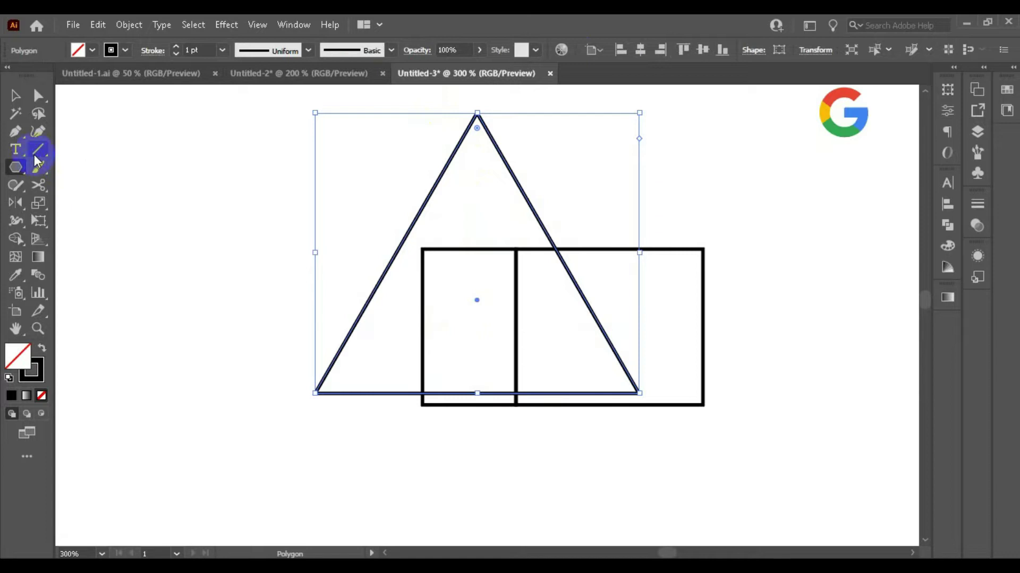
{"action": "left_click", "coordinate": [14, 95]}
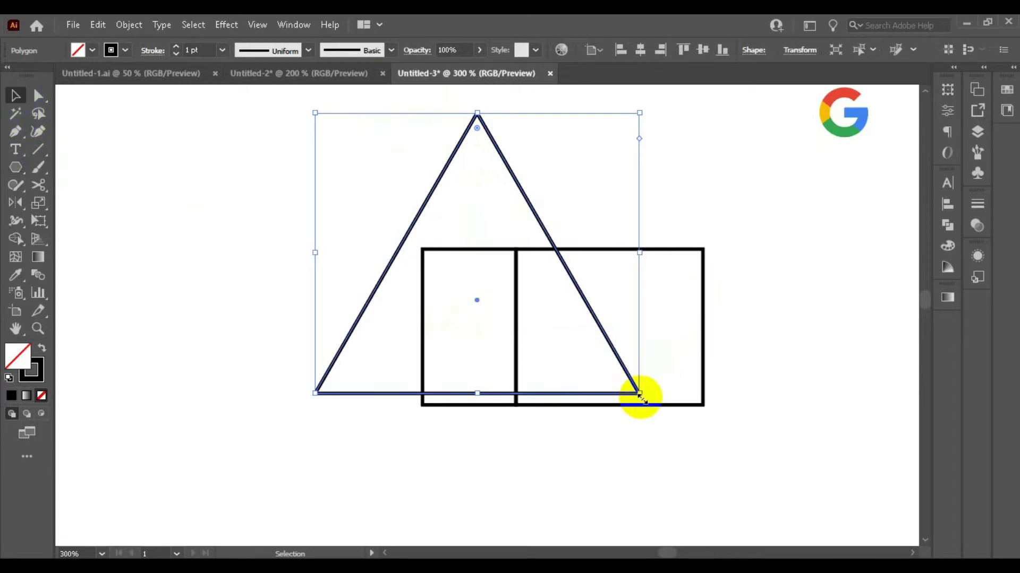
Step: Rotate the triangle 90° to point left and snap its tip onto the rectangles' shared edge
{"action": "left_click_drag", "start_coordinate": [641, 397], "coordinate": [524, 210]}
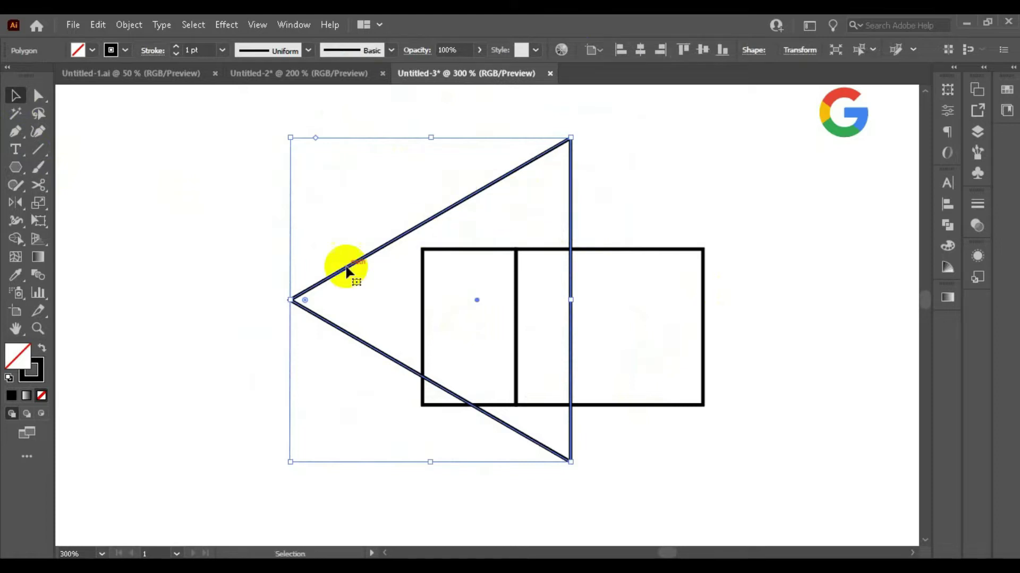
{"action": "left_click_drag", "start_coordinate": [331, 333], "coordinate": [601, 352]}
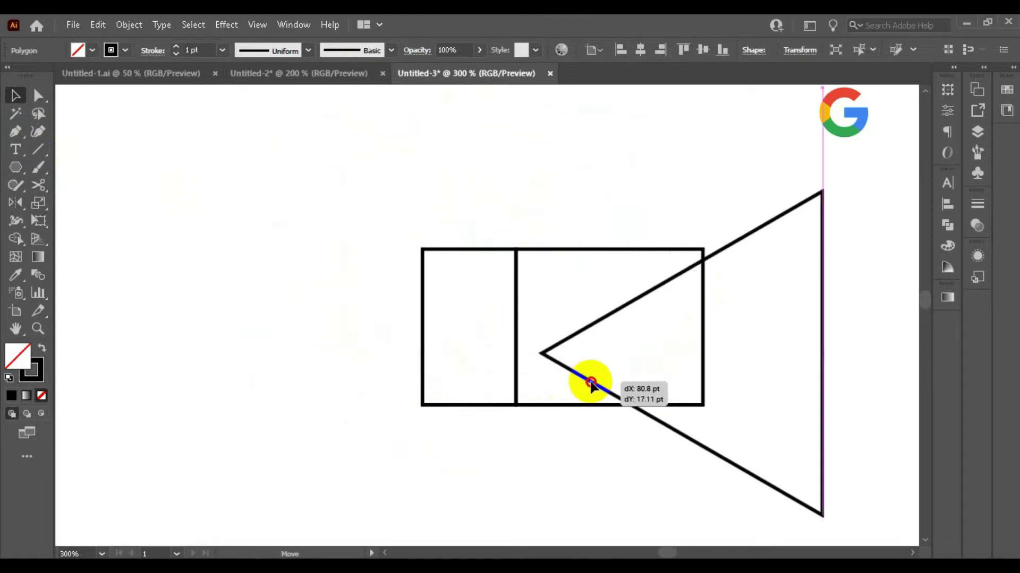
{"action": "left_click_drag", "start_coordinate": [601, 351], "coordinate": [601, 357]}
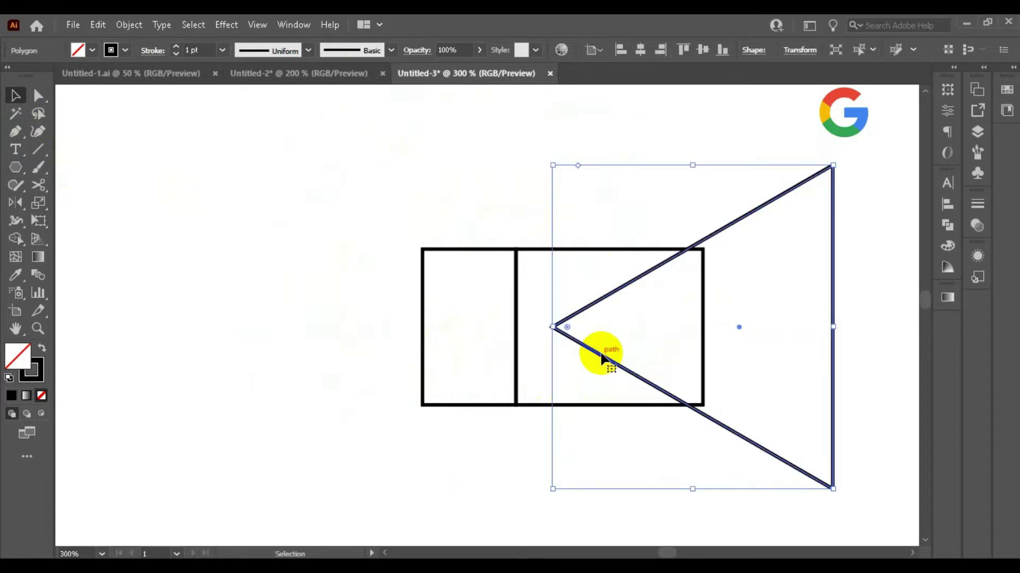
{"action": "left_click_drag", "start_coordinate": [606, 363], "coordinate": [572, 366]}
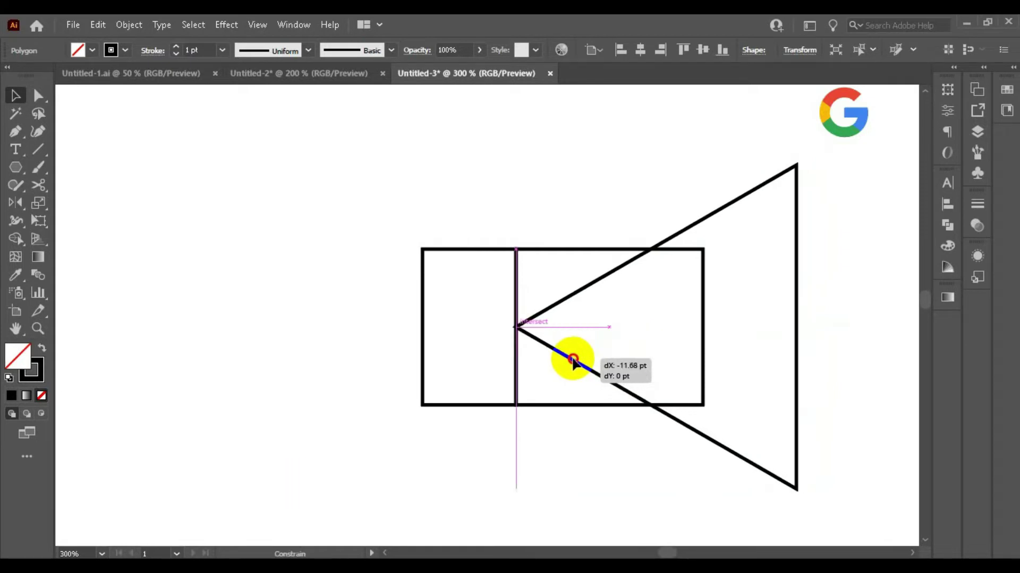
{"action": "left_click_drag", "start_coordinate": [572, 361], "coordinate": [574, 360]}
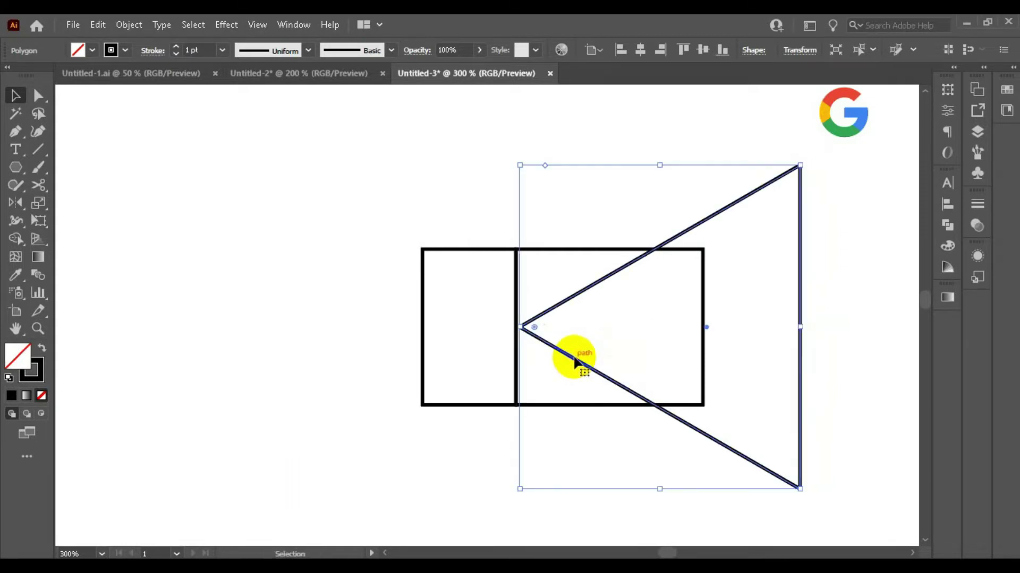
{"action": "left_click", "coordinate": [530, 234]}
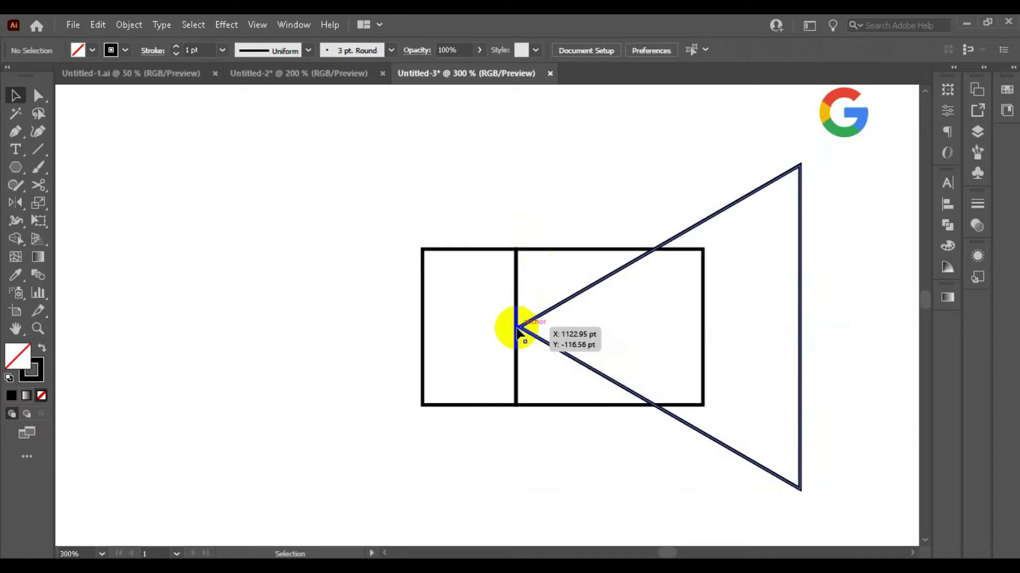
{"action": "scroll", "coordinate": [701, 353], "scroll_direction": "up", "scroll_amount": 2}
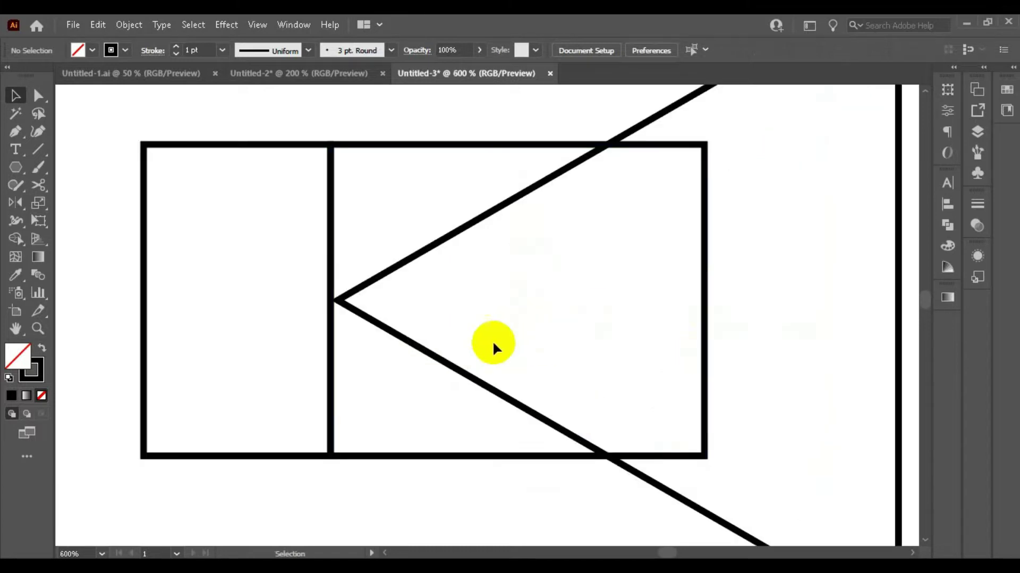
Step: Drag the triangle's right handle left to the wide rectangle's outer edge, then select both shapes
{"action": "left_click_drag", "start_coordinate": [440, 364], "coordinate": [438, 365]}
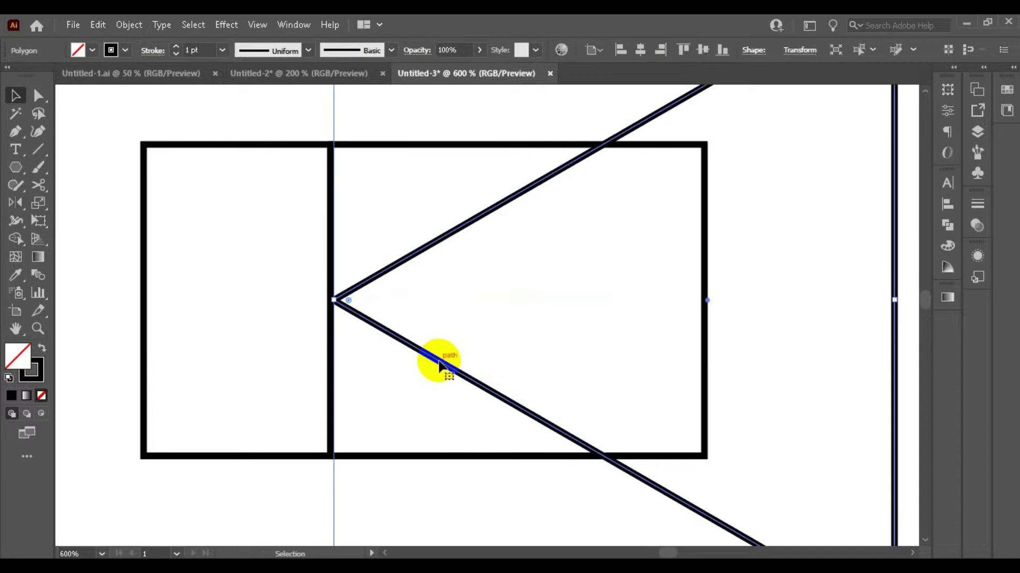
{"action": "scroll", "coordinate": [515, 285], "scroll_direction": "down", "scroll_amount": 2}
{"action": "left_click", "coordinate": [736, 282]}
{"action": "left_click", "coordinate": [701, 304]}
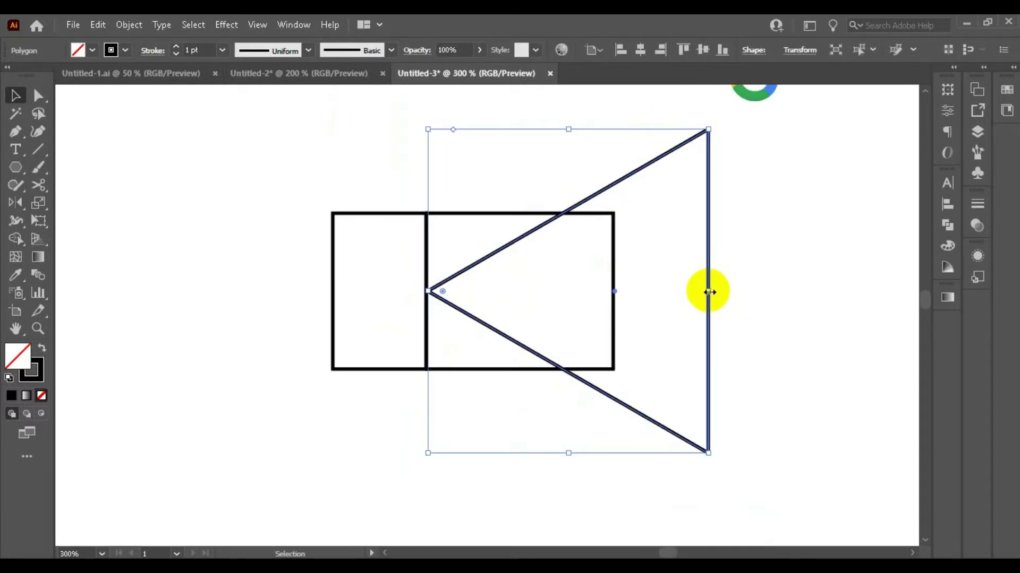
{"action": "mouse_move", "coordinate": [709, 292]}
{"action": "left_mouse_down"}
{"action": "mouse_move", "coordinate": [641, 293]}
{"action": "mouse_move", "coordinate": [614, 318]}
{"action": "left_mouse_up"}
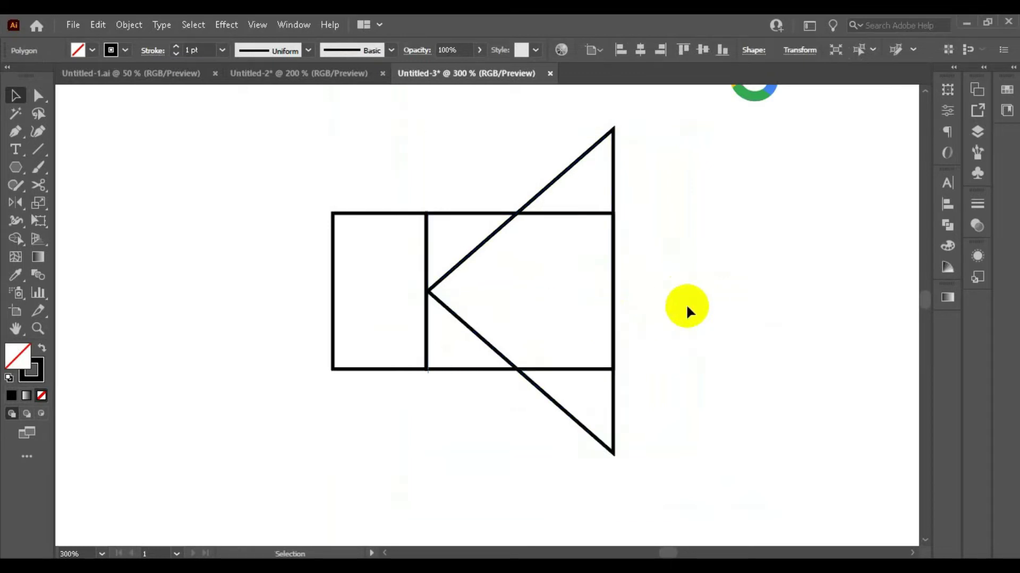
{"action": "left_click", "coordinate": [686, 303]}
{"action": "left_click_drag", "start_coordinate": [342, 174], "coordinate": [709, 424]}
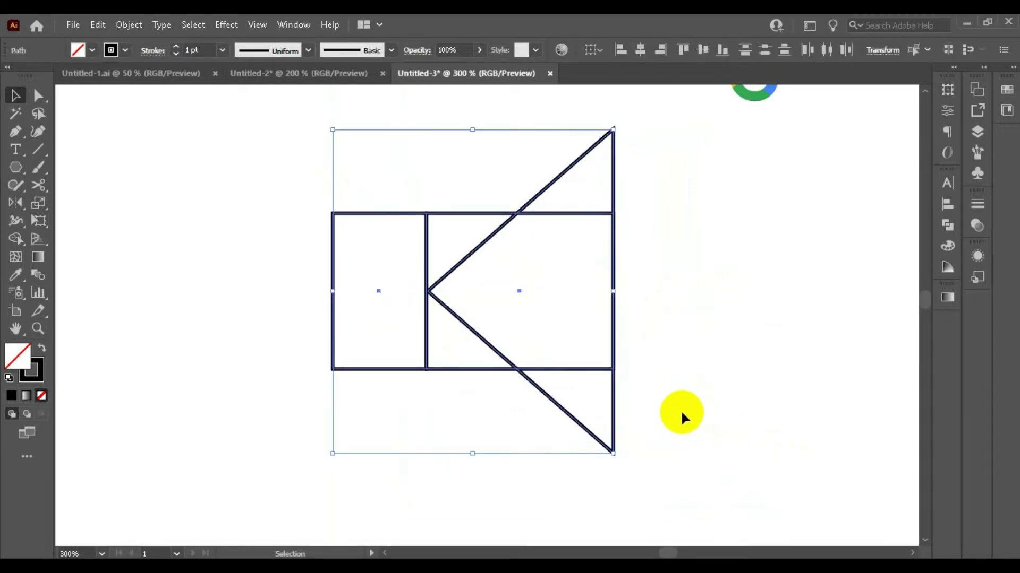
Step: In Outline view, nudge the triangle's tip exactly onto the dividing line
{"action": "left_click", "coordinate": [729, 369]}
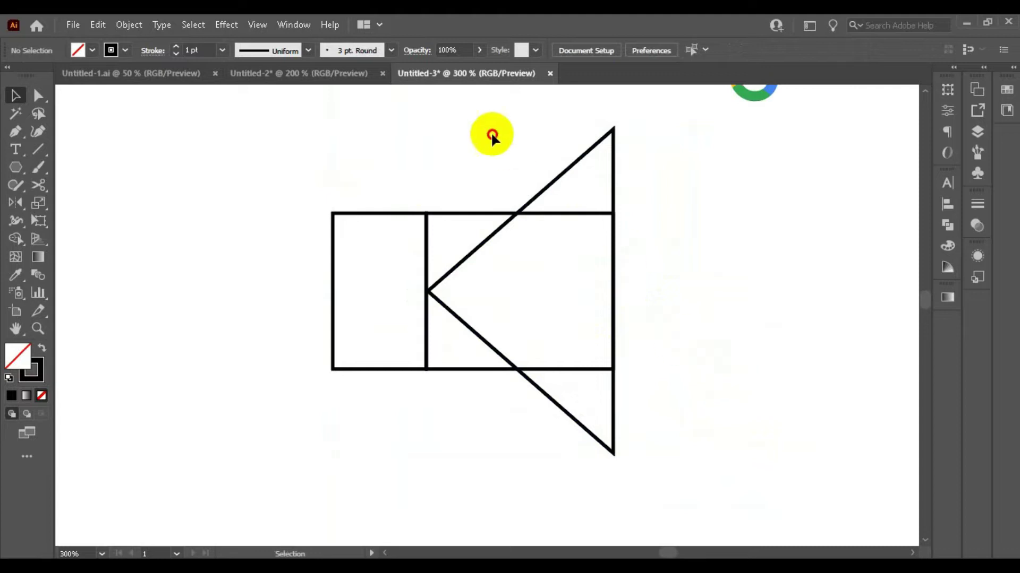
{"action": "left_click_drag", "start_coordinate": [492, 137], "coordinate": [697, 395]}
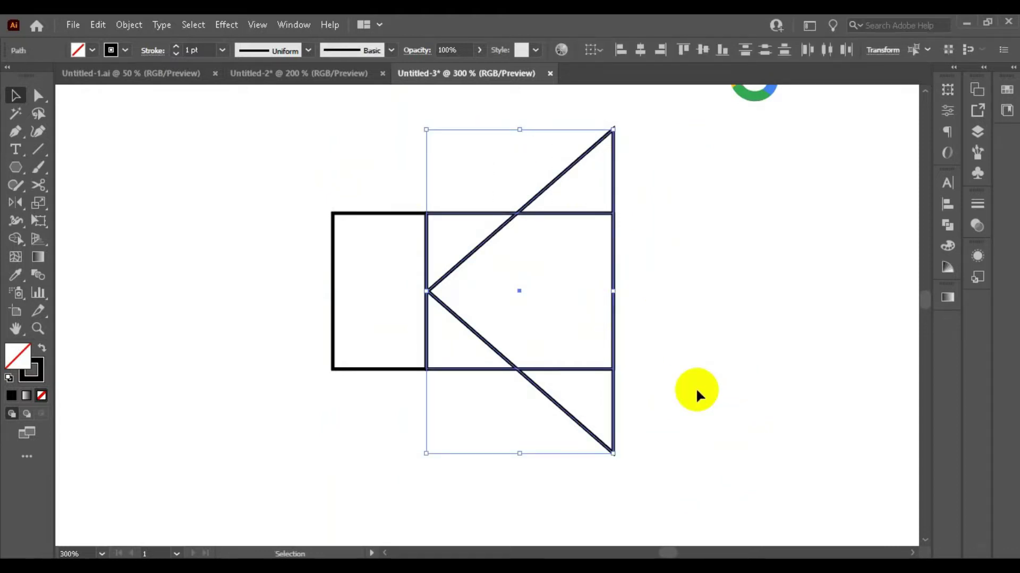
{"action": "key", "text": "ctrl+y"}
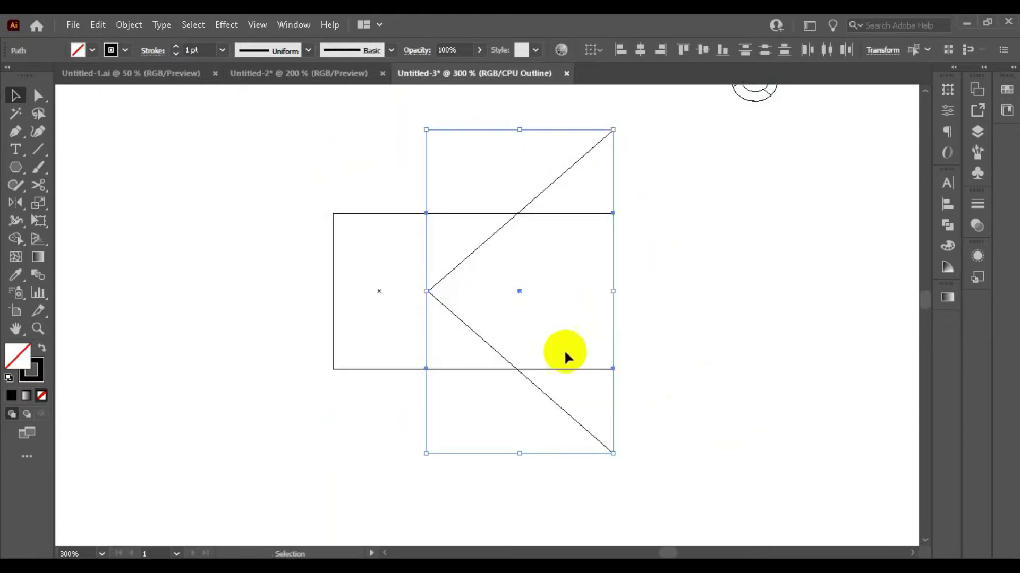
{"action": "scroll", "coordinate": [585, 258], "scroll_direction": "up", "scroll_amount": 5}
{"action": "scroll", "coordinate": [726, 240], "scroll_direction": "down", "scroll_amount": 2}
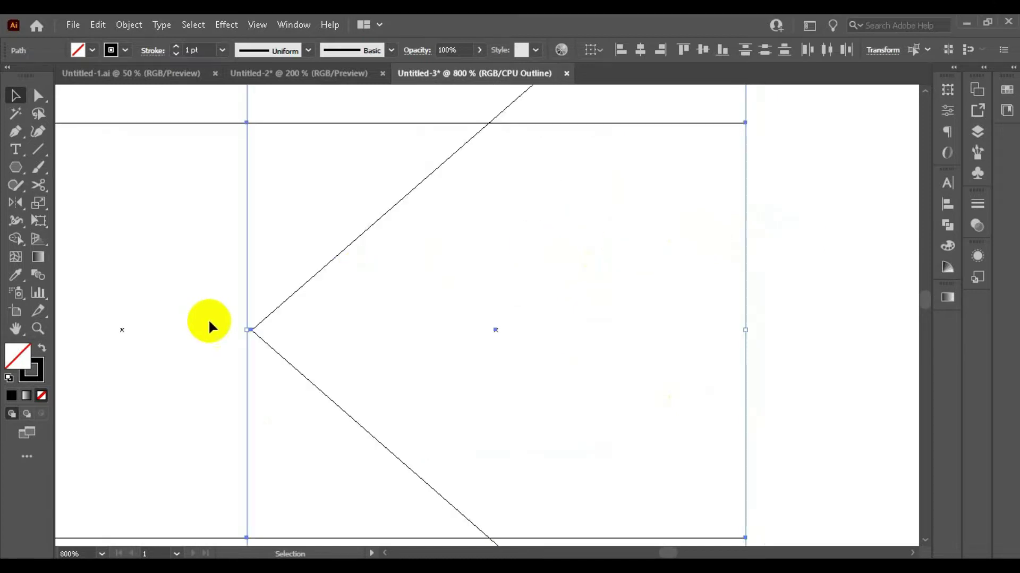
{"action": "scroll", "coordinate": [210, 322], "scroll_direction": "up", "scroll_amount": 3}
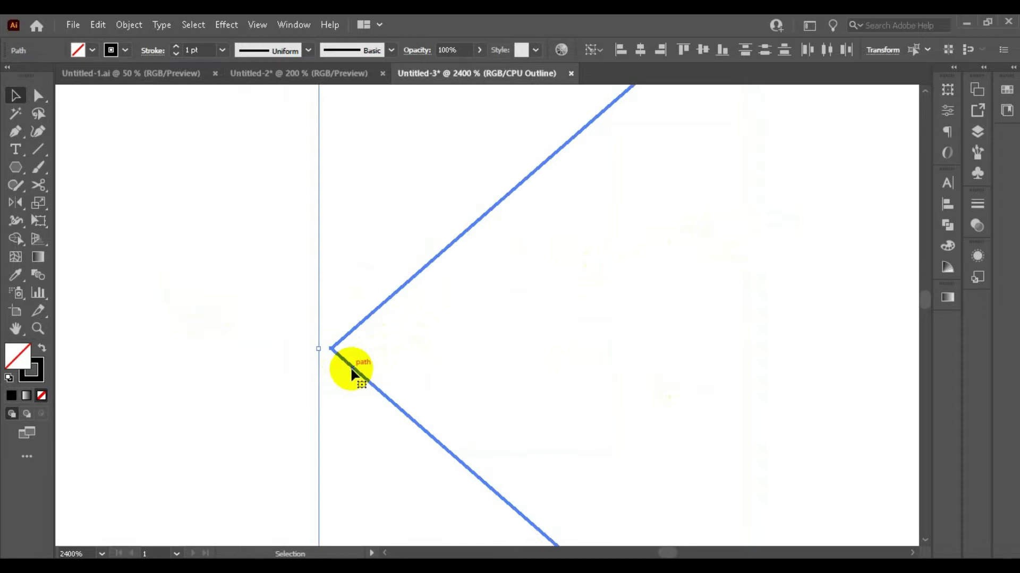
{"action": "left_click", "coordinate": [395, 292]}
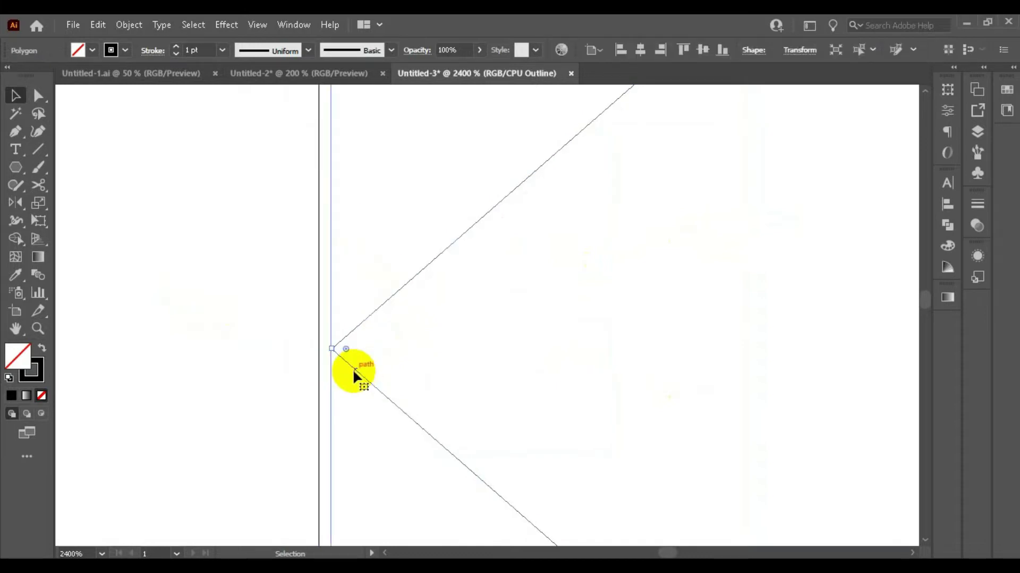
{"action": "left_click_drag", "start_coordinate": [352, 369], "coordinate": [342, 365]}
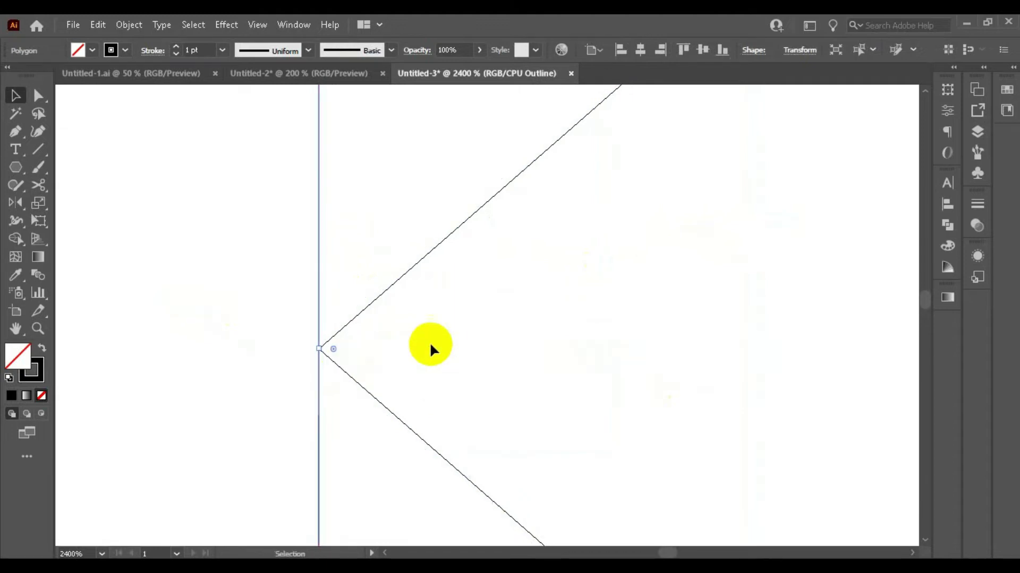
{"action": "left_click", "coordinate": [428, 346]}
Step: Stretch the triangle's right edge onto the rectangle's side, then select all artwork
{"action": "scroll", "coordinate": [363, 348], "scroll_direction": "down", "scroll_amount": 3}
{"action": "scroll", "coordinate": [361, 340], "scroll_direction": "down", "scroll_amount": 1}
{"action": "scroll", "coordinate": [370, 332], "scroll_direction": "down", "scroll_amount": 1}
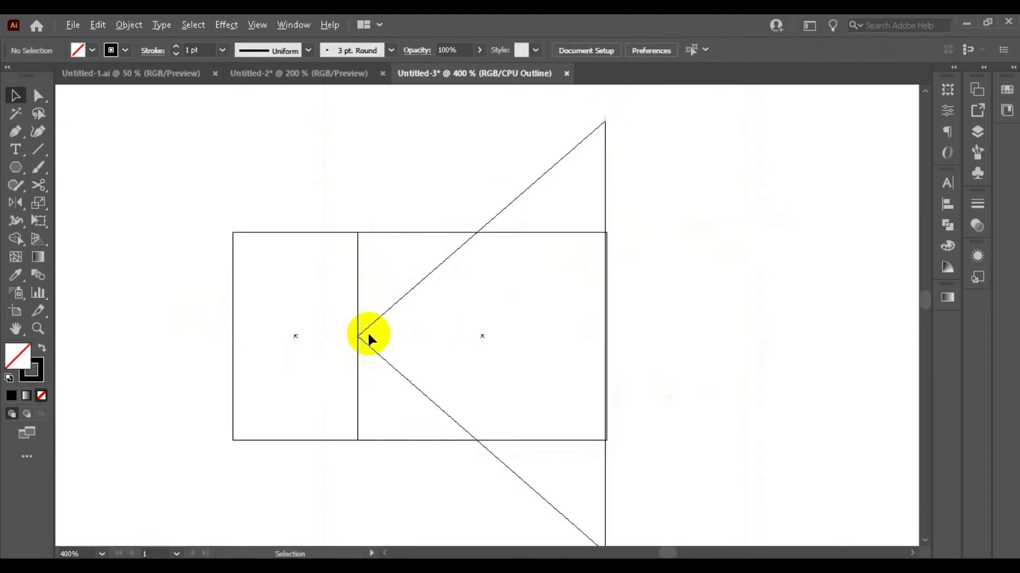
{"action": "scroll", "coordinate": [595, 313], "scroll_direction": "up", "scroll_amount": 2}
{"action": "left_click_drag", "start_coordinate": [646, 148], "coordinate": [649, 147]}
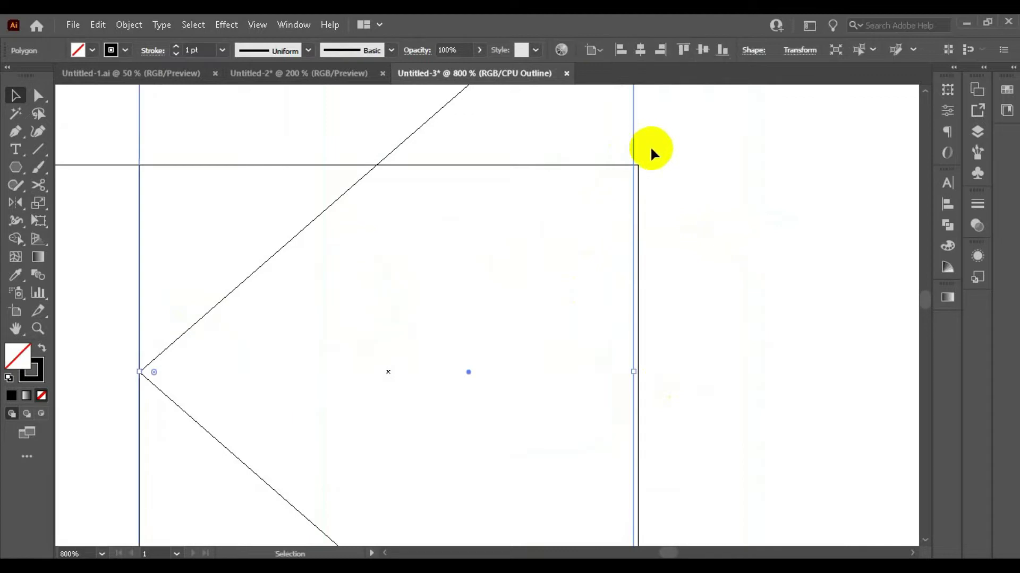
{"action": "left_click_drag", "start_coordinate": [636, 371], "coordinate": [639, 371]}
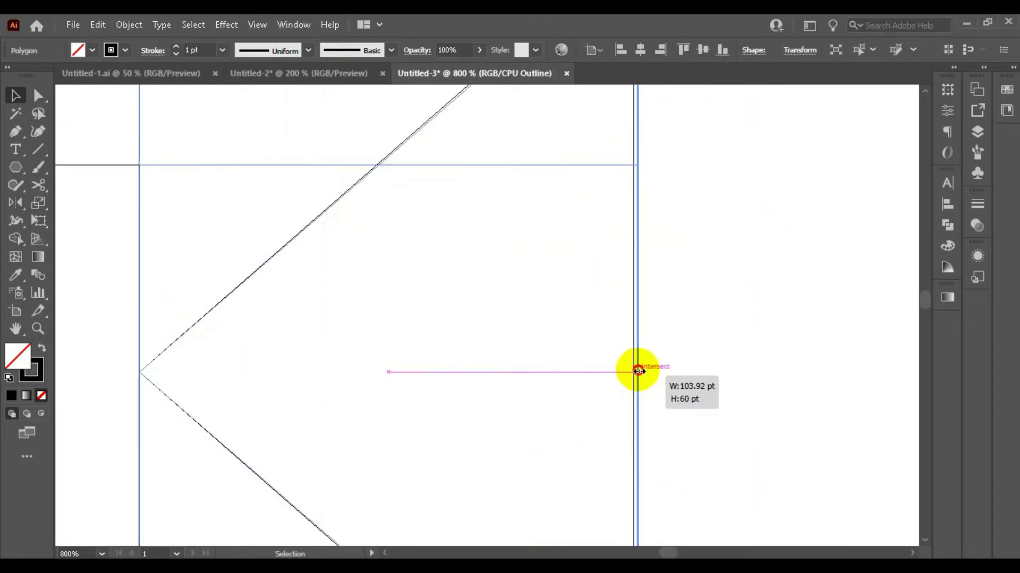
{"action": "left_click_drag", "start_coordinate": [638, 371], "coordinate": [643, 372]}
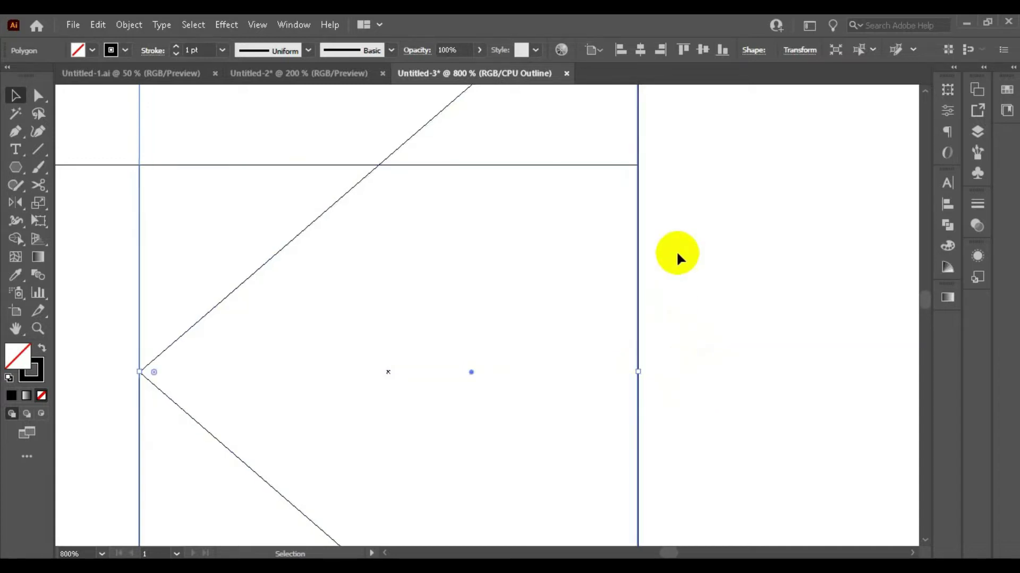
{"action": "left_click", "coordinate": [678, 255]}
{"action": "scroll", "coordinate": [531, 207], "scroll_direction": "down", "scroll_amount": 3}
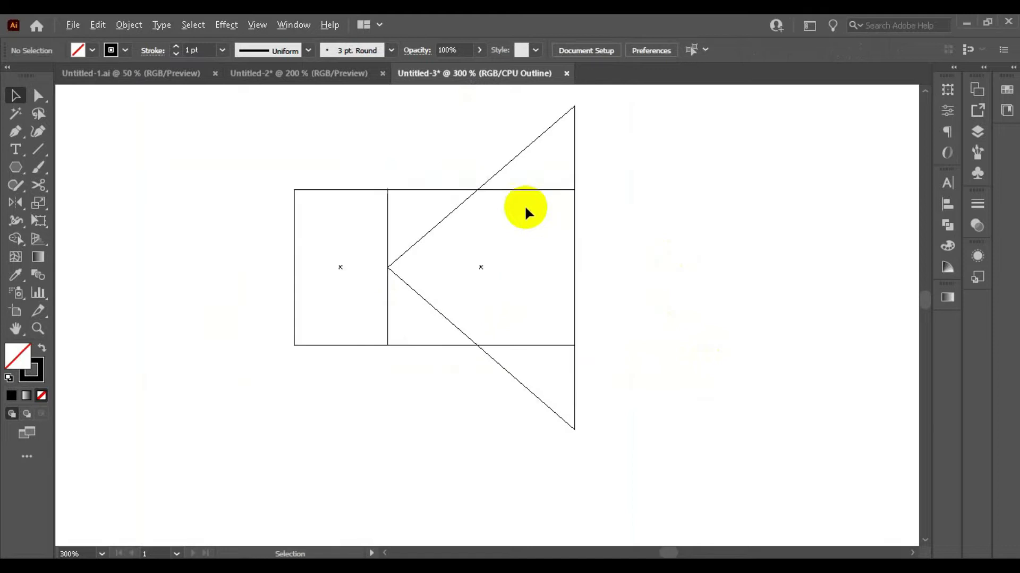
{"action": "key", "text": "ctrl+a"}
Step: Return to Preview and make a vertically reflected copy of the triangle
{"action": "key", "text": "ctrl+y"}
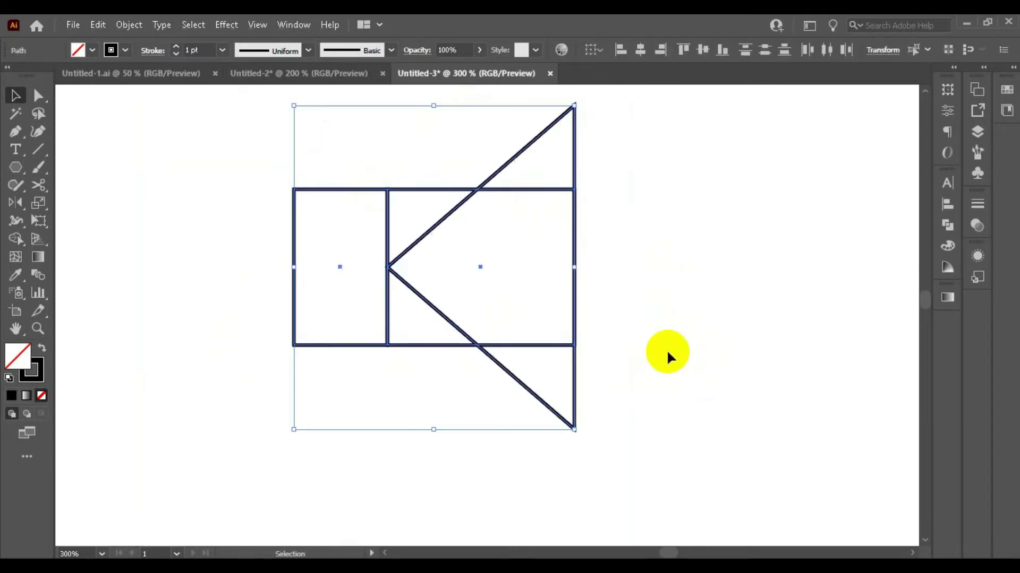
{"action": "left_click", "coordinate": [667, 180]}
{"action": "scroll", "coordinate": [656, 202], "scroll_direction": "up", "scroll_amount": 2}
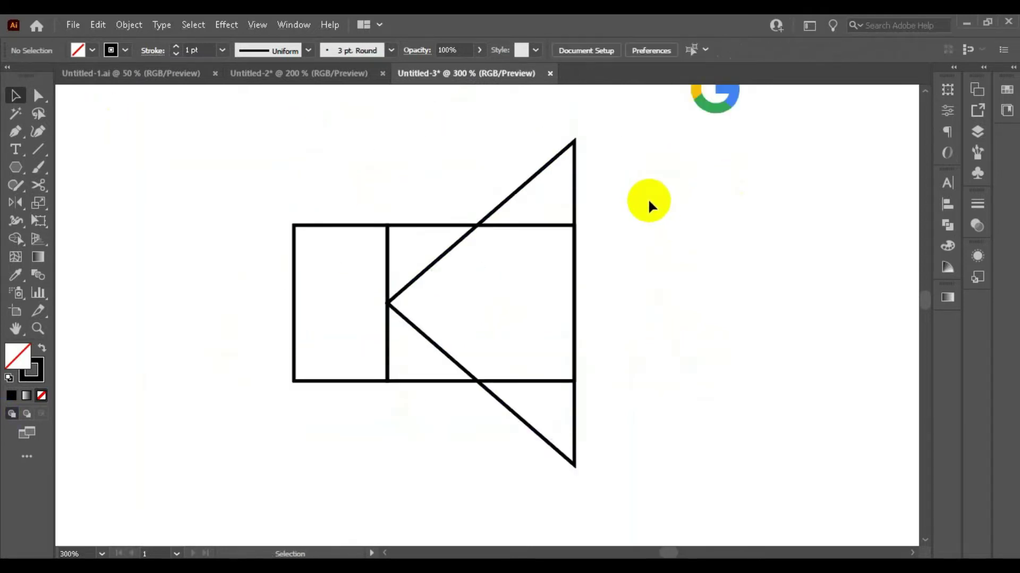
{"action": "scroll", "coordinate": [648, 198], "scroll_direction": "up", "scroll_amount": 2}
{"action": "left_click", "coordinate": [555, 189]}
{"action": "left_click", "coordinate": [11, 207]}
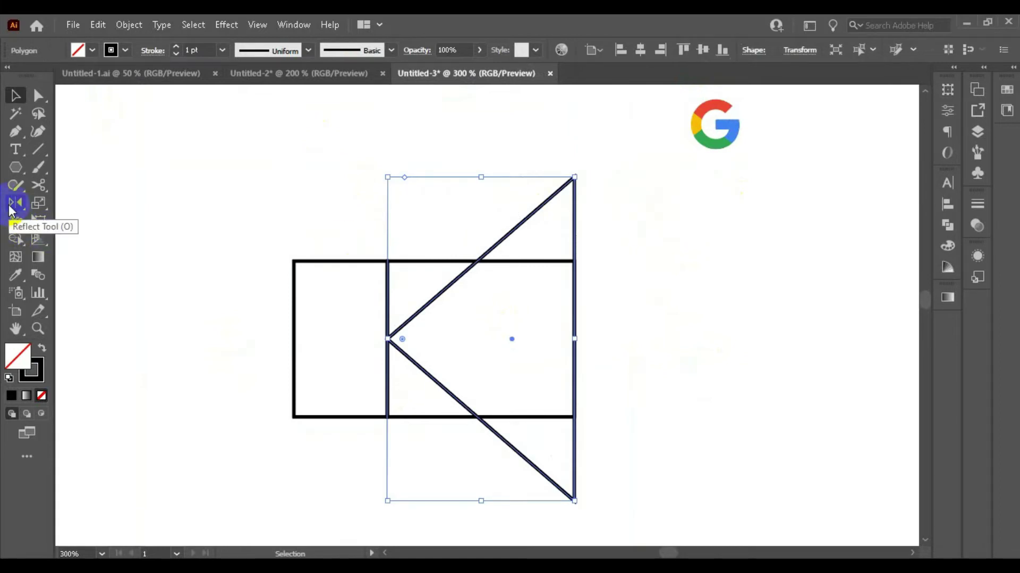
{"action": "double_click", "coordinate": [13, 204]}
{"action": "left_click", "coordinate": [766, 318]}
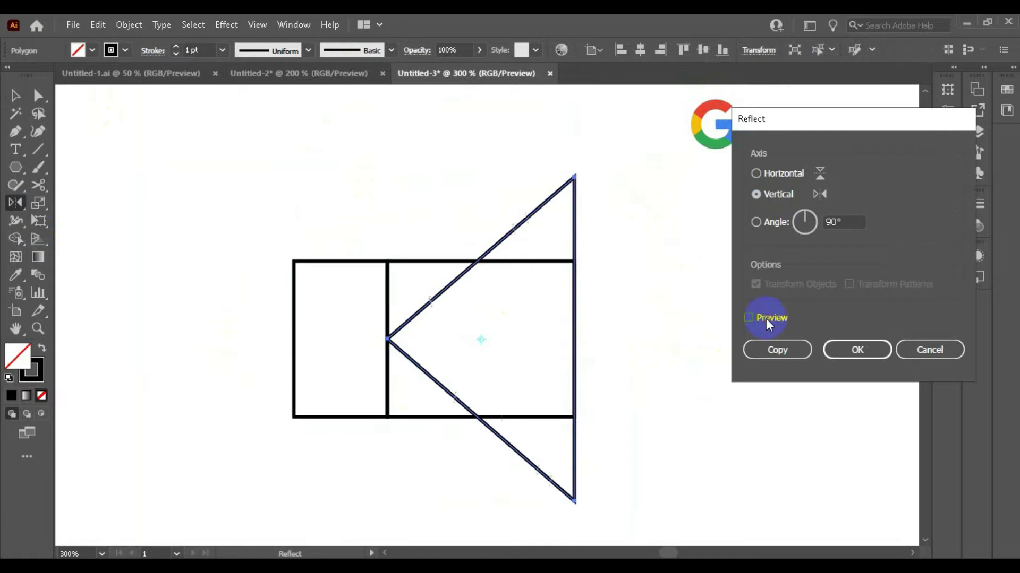
{"action": "left_click", "coordinate": [775, 352]}
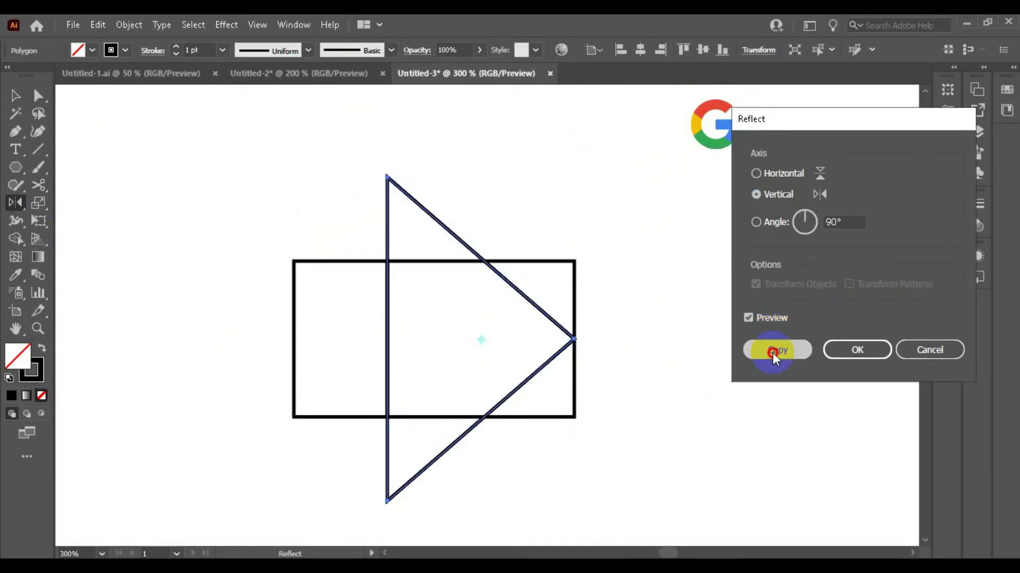
Step: Drag the mirrored triangle left so the two triangles form a bow-tie
{"action": "left_click", "coordinate": [15, 95]}
{"action": "left_click_drag", "start_coordinate": [478, 218], "coordinate": [257, 229]}
{"action": "left_click", "coordinate": [458, 162]}
{"action": "scroll", "coordinate": [364, 282], "scroll_direction": "up", "scroll_amount": 1}
{"action": "scroll", "coordinate": [365, 282], "scroll_direction": "up", "scroll_amount": 2}
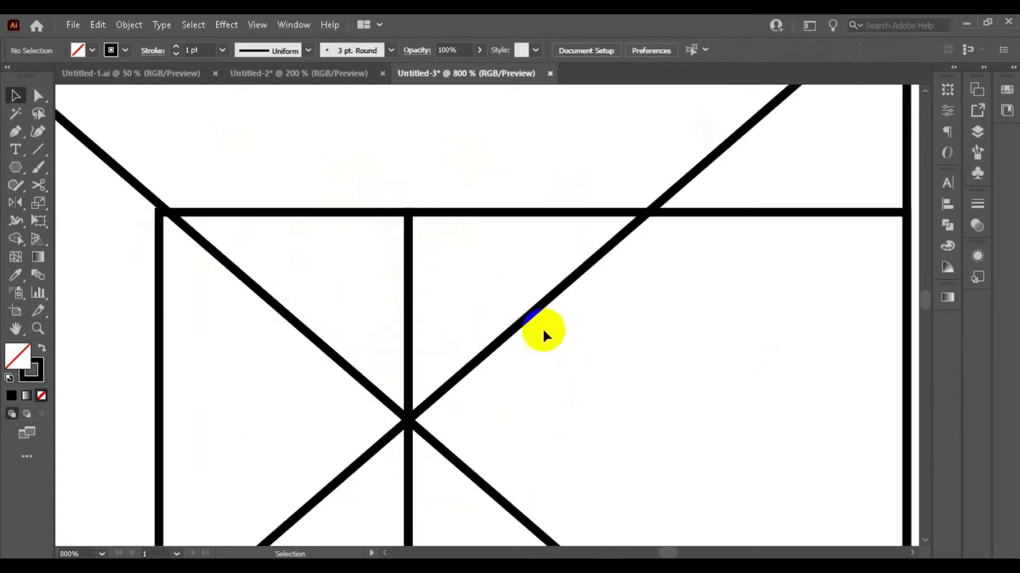
{"action": "scroll", "coordinate": [543, 324], "scroll_direction": "down", "scroll_amount": 3}
{"action": "scroll", "coordinate": [410, 257], "scroll_direction": "down", "scroll_amount": 1}
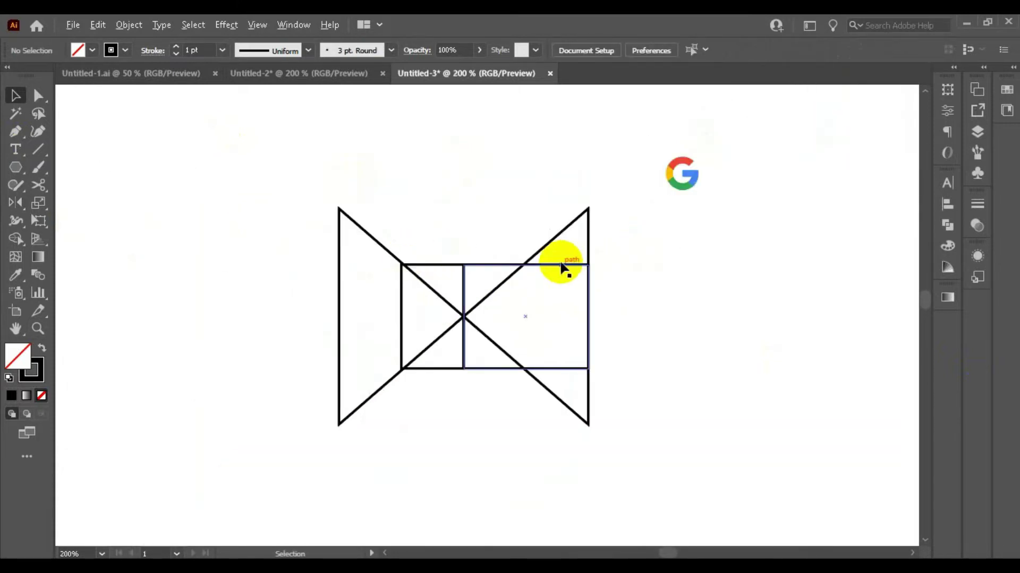
{"action": "scroll", "coordinate": [562, 268], "scroll_direction": "up", "scroll_amount": 2}
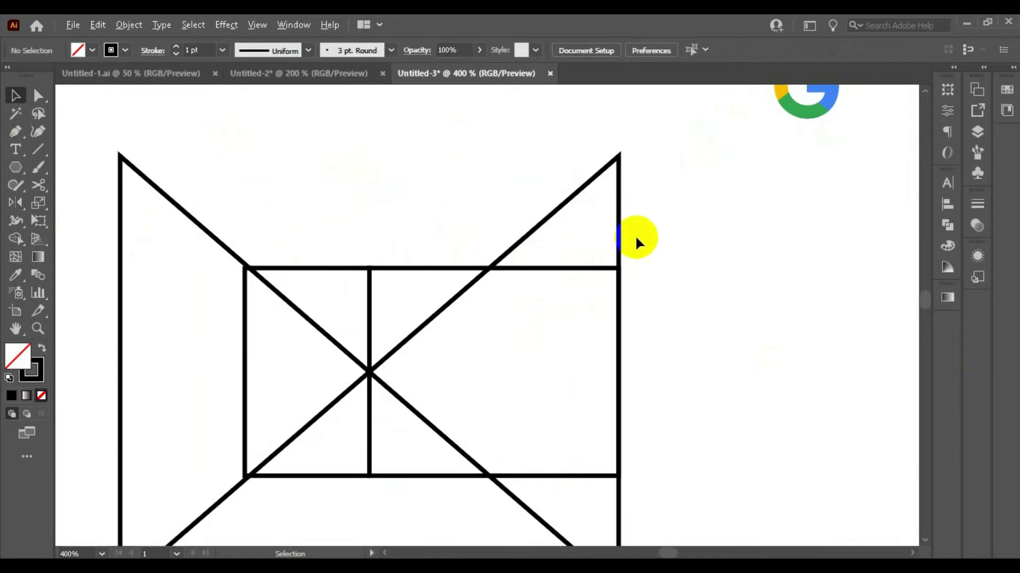
{"action": "scroll", "coordinate": [635, 235], "scroll_direction": "down", "scroll_amount": 1}
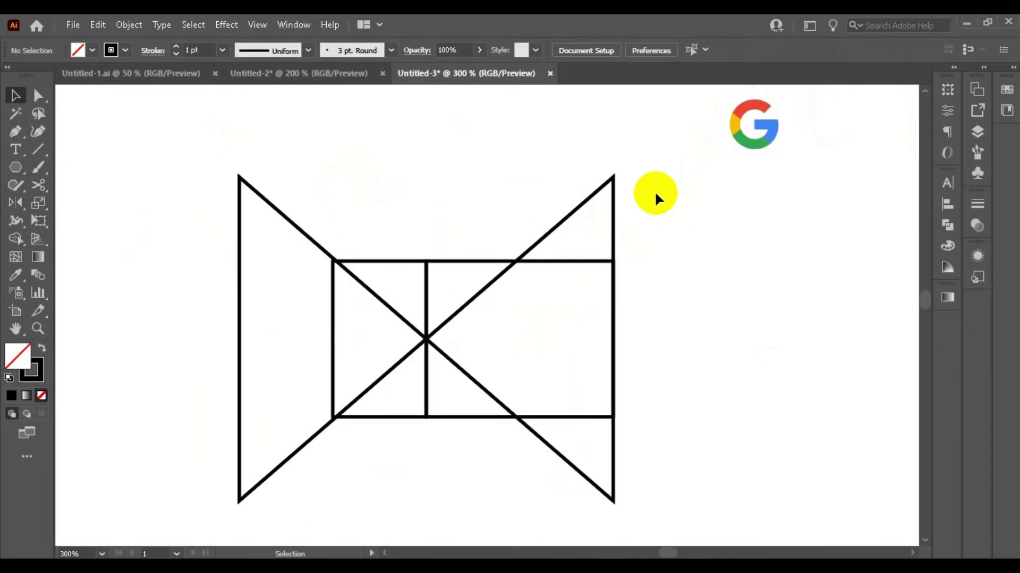
{"action": "scroll", "coordinate": [690, 158], "scroll_direction": "down", "scroll_amount": 1}
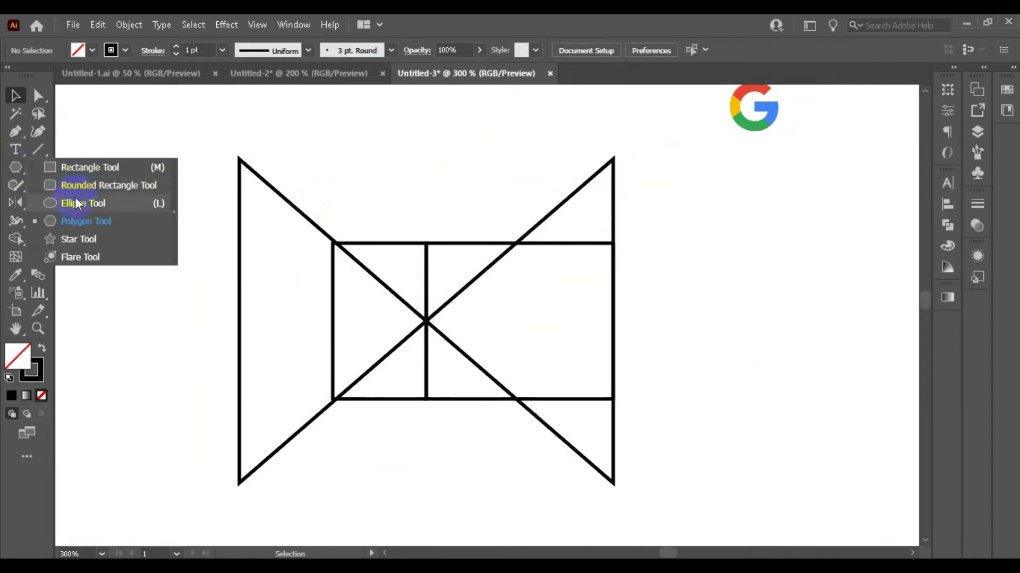
Step: Draw a circle from the centre crossing point and line it up with the triangles
{"action": "left_click_drag", "start_coordinate": [6, 170], "coordinate": [81, 202]}
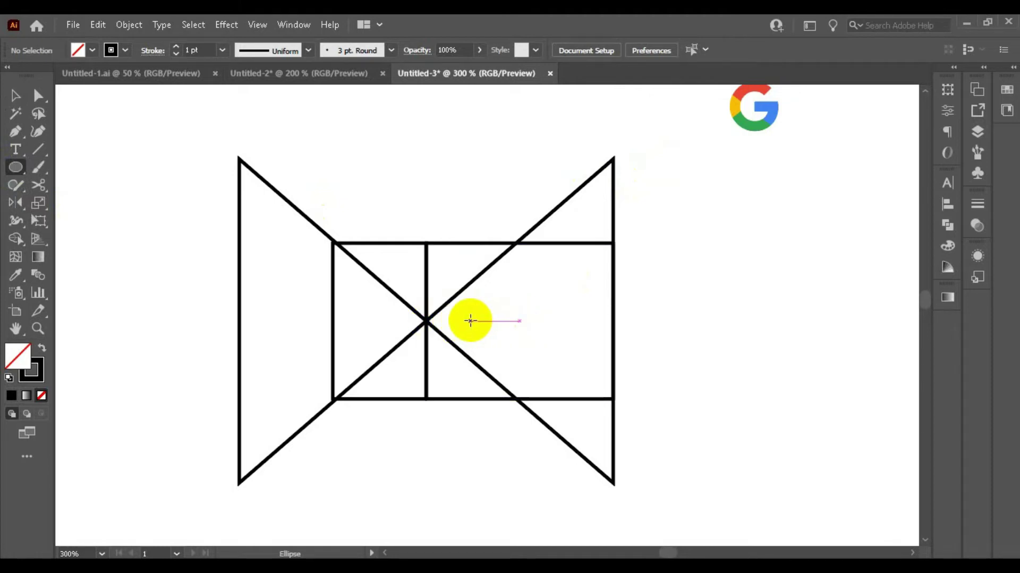
{"action": "mouse_move", "coordinate": [470, 321]}
{"action": "left_mouse_down"}
{"action": "mouse_move", "coordinate": [613, 477]}
{"action": "mouse_move", "coordinate": [586, 468]}
{"action": "left_mouse_up"}
{"action": "left_click", "coordinate": [16, 95]}
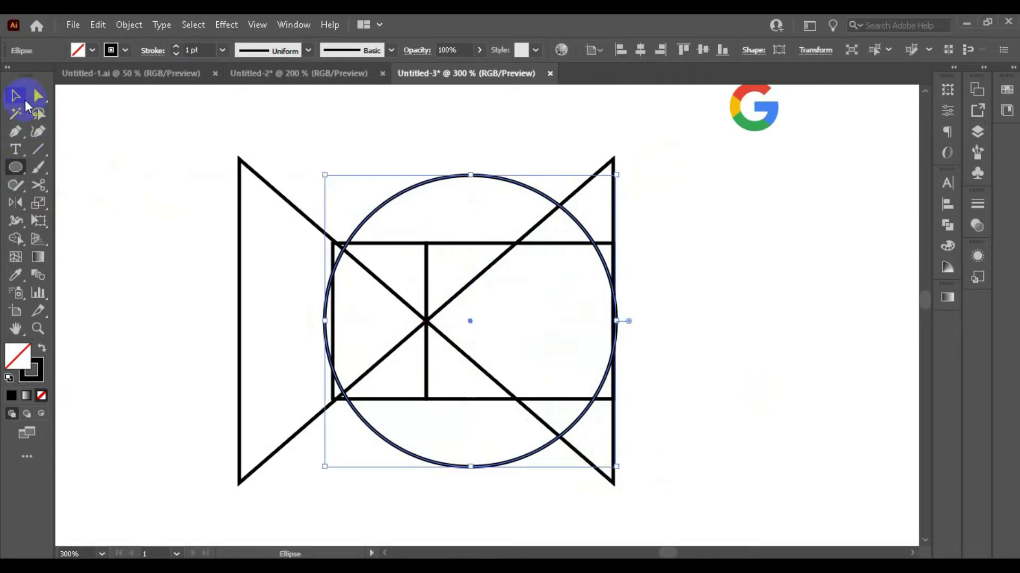
{"action": "left_click_drag", "start_coordinate": [518, 182], "coordinate": [511, 187]}
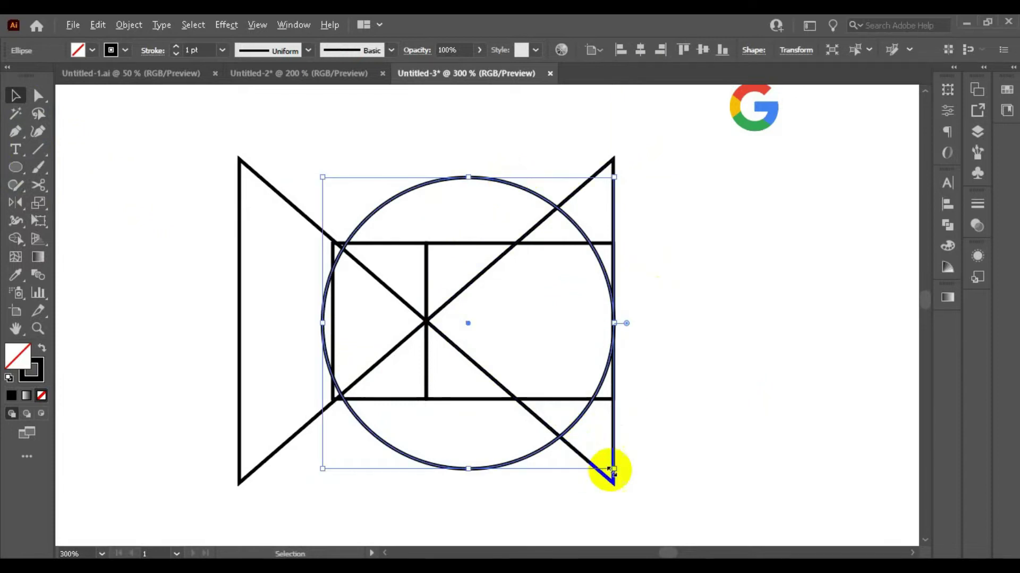
{"action": "left_click_drag", "start_coordinate": [612, 466], "coordinate": [605, 458]}
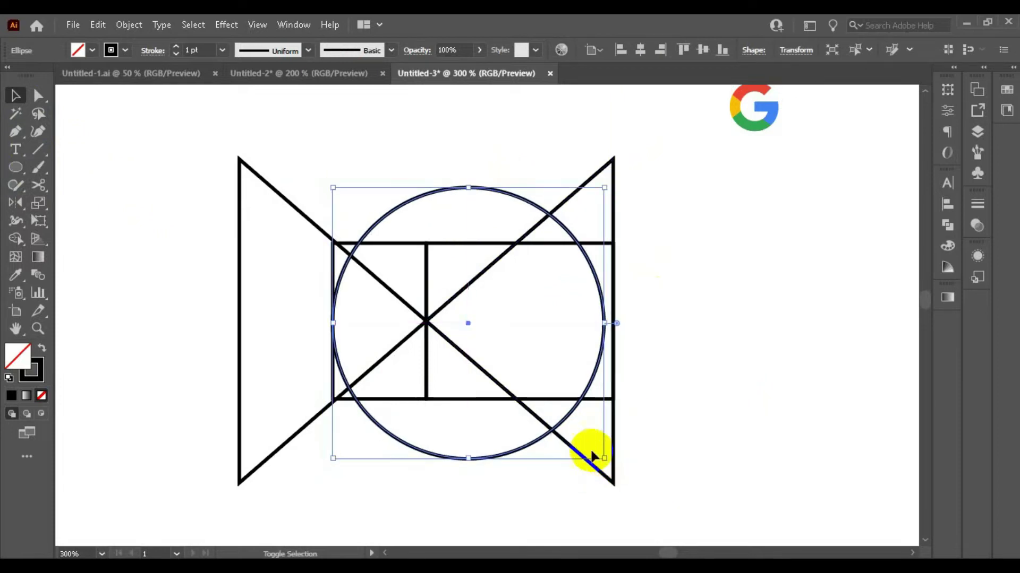
{"action": "left_click_drag", "start_coordinate": [527, 199], "coordinate": [530, 201]}
{"action": "left_click_drag", "start_coordinate": [531, 201], "coordinate": [530, 201]}
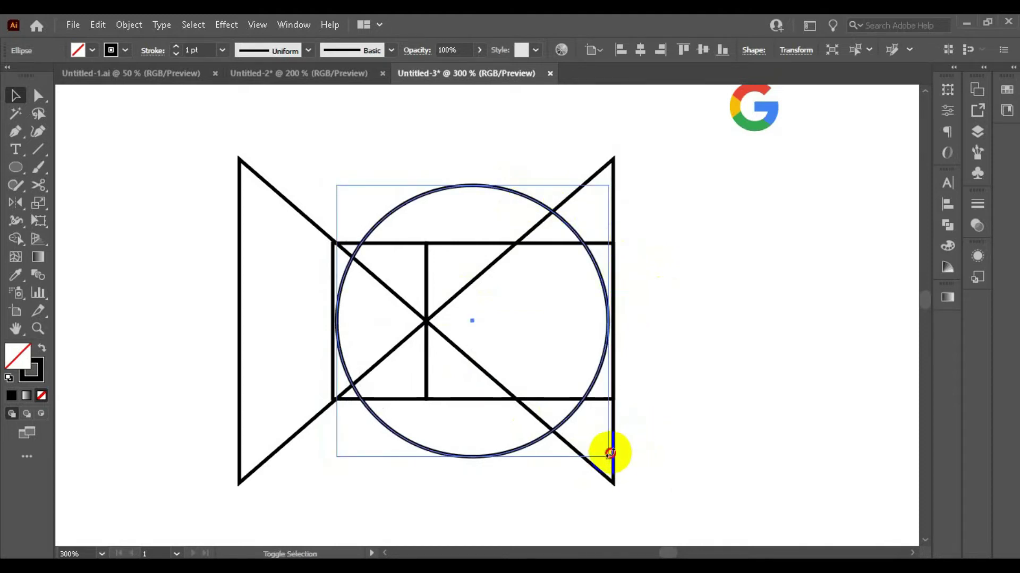
Step: Enlarge the circle around its centre until it meets the grid's right edge
{"action": "left_click_drag", "start_coordinate": [607, 456], "coordinate": [614, 462]}
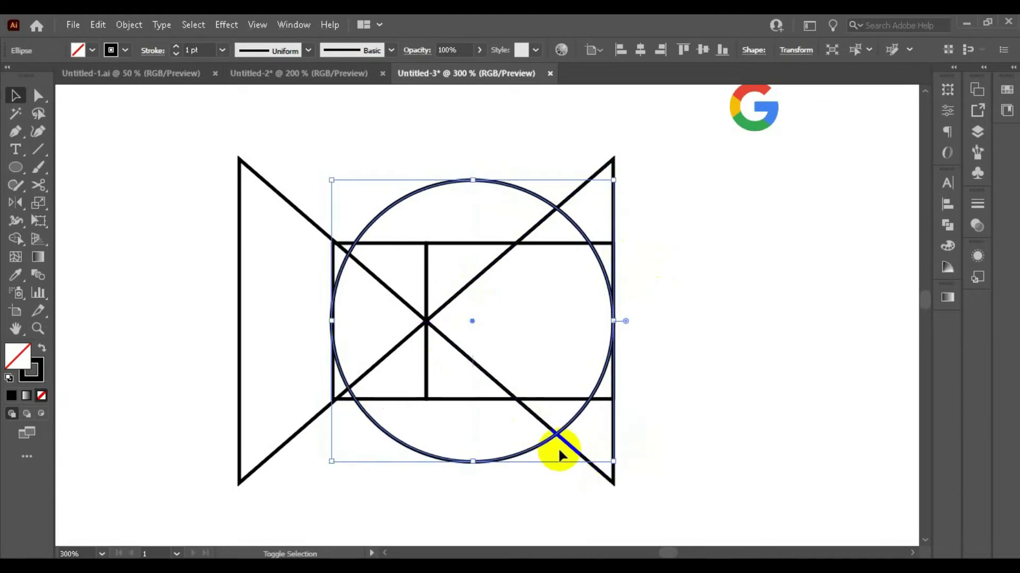
{"action": "scroll", "coordinate": [342, 339], "scroll_direction": "up", "scroll_amount": 2, "text": "alt"}
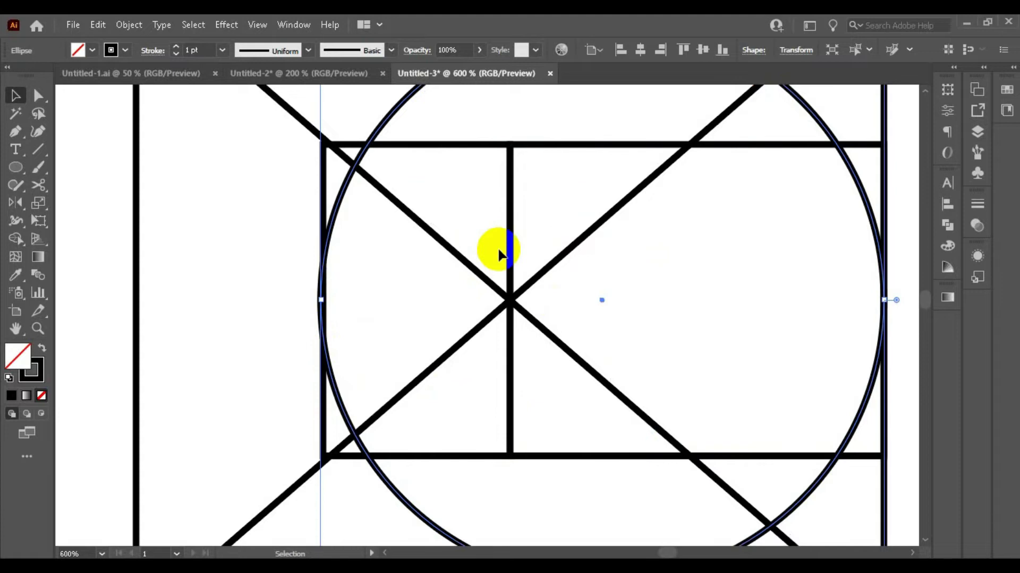
{"action": "scroll", "coordinate": [590, 186], "scroll_direction": "down", "scroll_amount": 2, "text": "alt"}
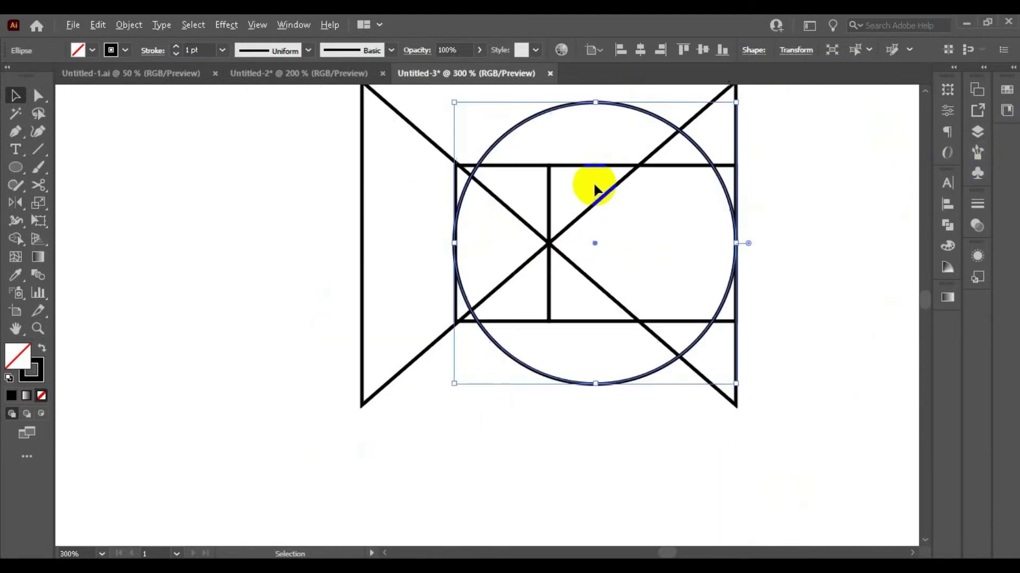
{"action": "left_click", "coordinate": [792, 191]}
{"action": "left_click", "coordinate": [700, 146]}
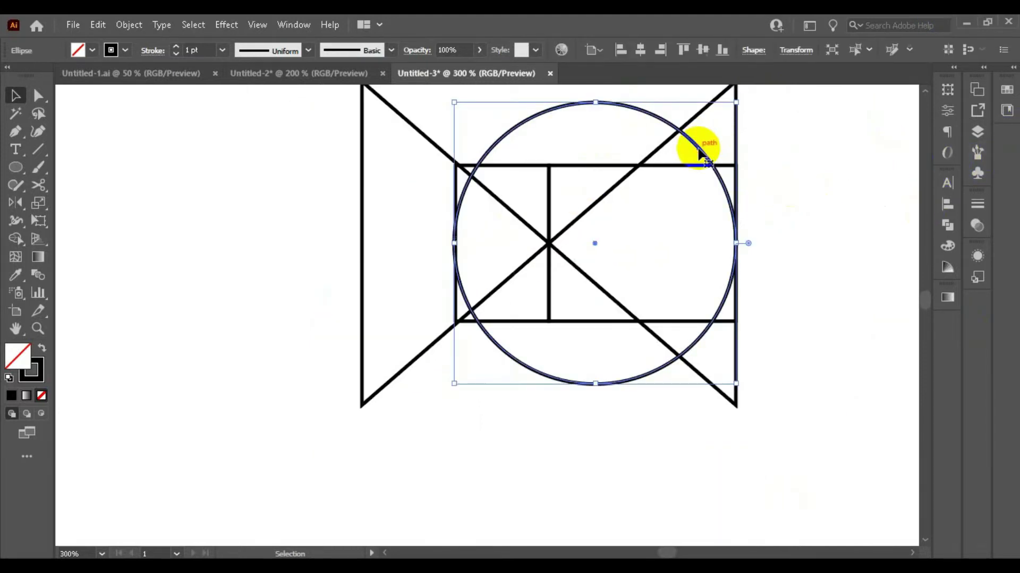
{"action": "scroll", "coordinate": [879, 187], "scroll_direction": "up", "scroll_amount": 2}
{"action": "scroll", "coordinate": [692, 179], "scroll_direction": "up", "scroll_amount": 1}
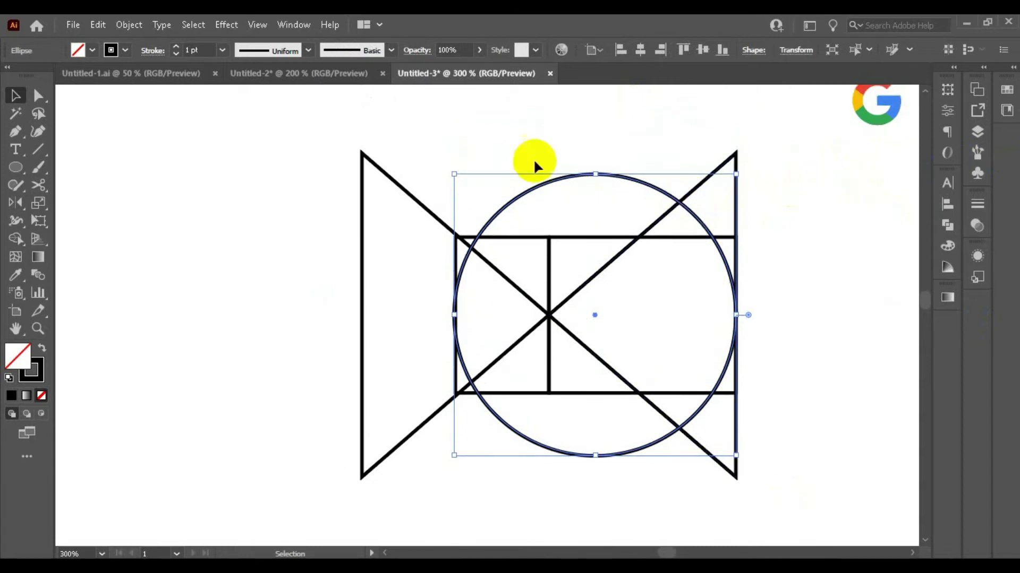
Step: Copy the large circle, Paste in Front, and shrink the copy around its centre
{"action": "left_click", "coordinate": [98, 25]}
{"action": "left_click", "coordinate": [112, 93]}
{"action": "left_click", "coordinate": [93, 27]}
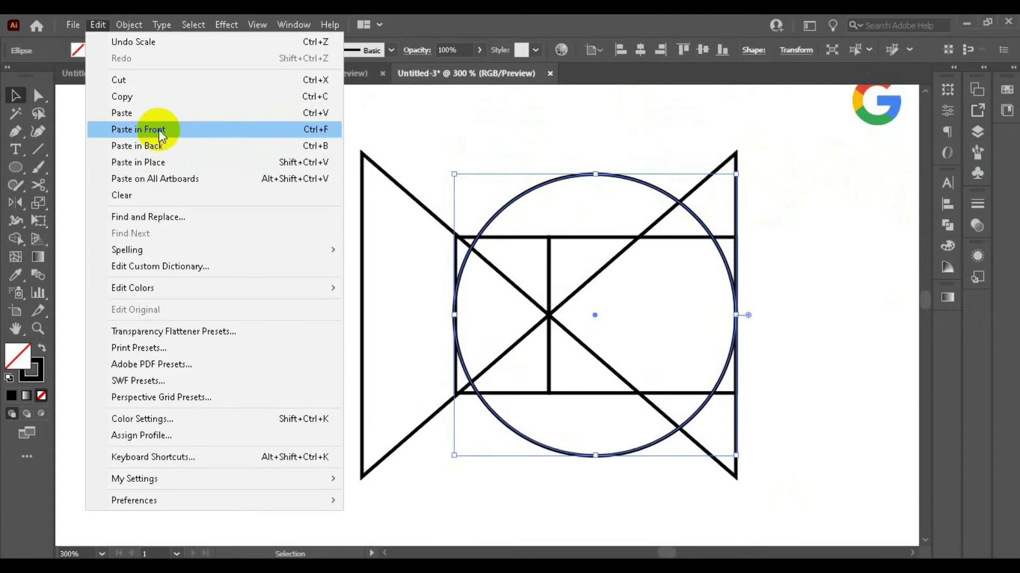
{"action": "left_click", "coordinate": [158, 130]}
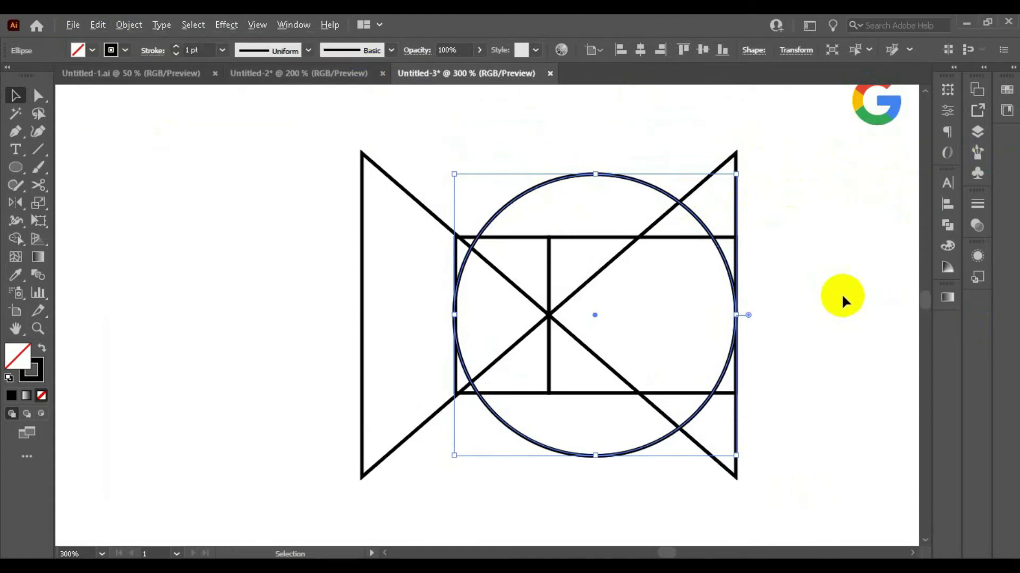
{"action": "left_click_drag", "start_coordinate": [736, 455], "coordinate": [685, 419]}
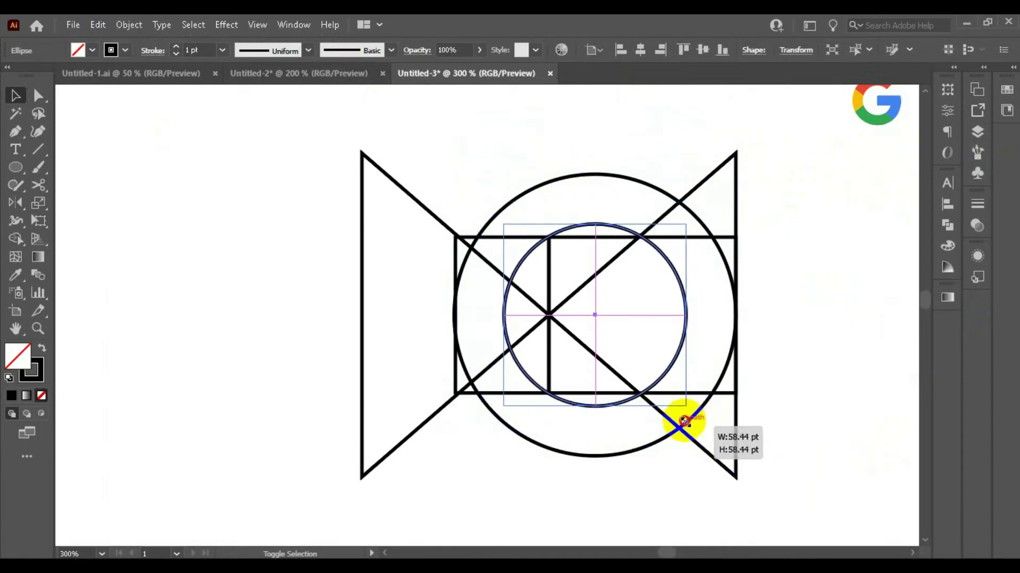
{"action": "left_click_drag", "start_coordinate": [684, 419], "coordinate": [689, 429]}
{"action": "scroll", "coordinate": [483, 200], "scroll_direction": "down", "scroll_amount": 1}
{"action": "scroll", "coordinate": [569, 245], "scroll_direction": "up", "scroll_amount": 1}
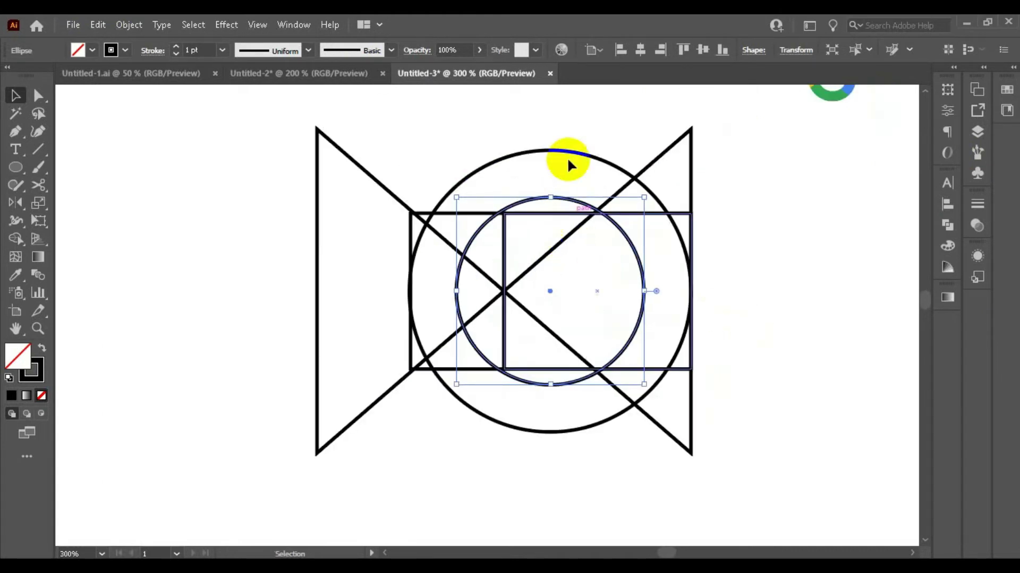
{"action": "left_click", "coordinate": [571, 109]}
{"action": "left_click", "coordinate": [38, 149]}
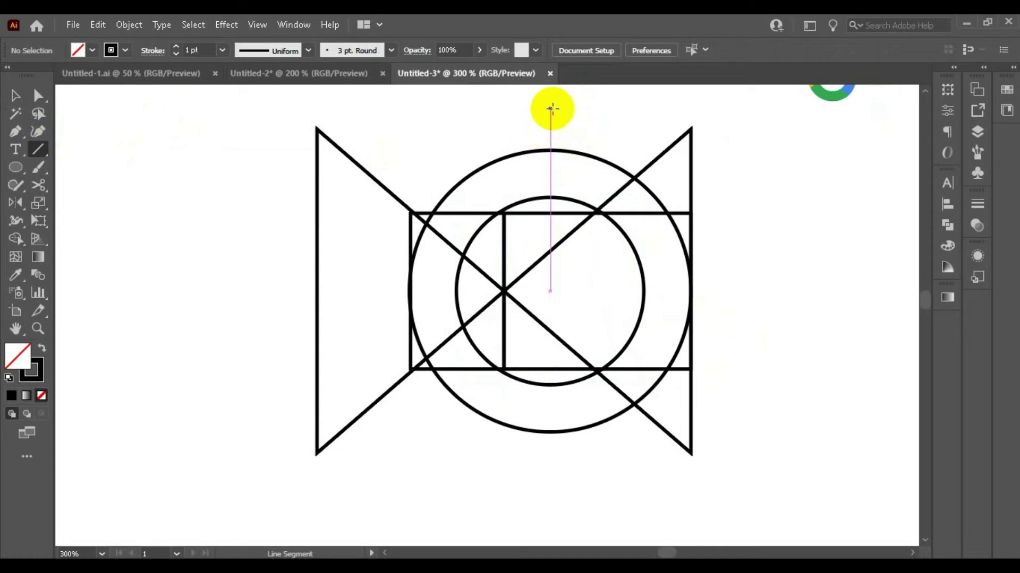
Step: Draw a vertical line through the circles' centre
{"action": "left_click_drag", "start_coordinate": [551, 107], "coordinate": [569, 476]}
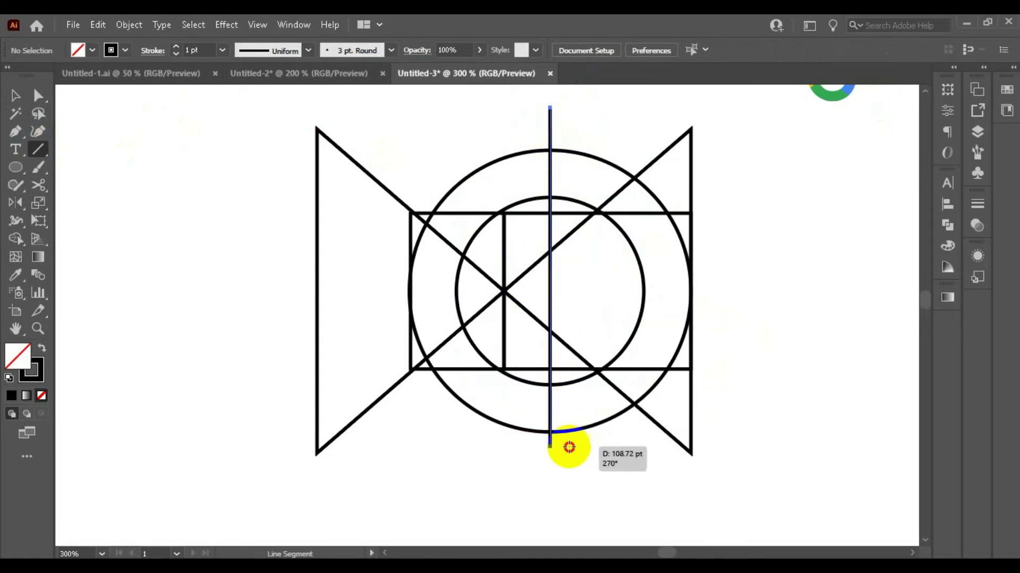
{"action": "left_click", "coordinate": [10, 174]}
{"action": "left_click", "coordinate": [100, 169]}
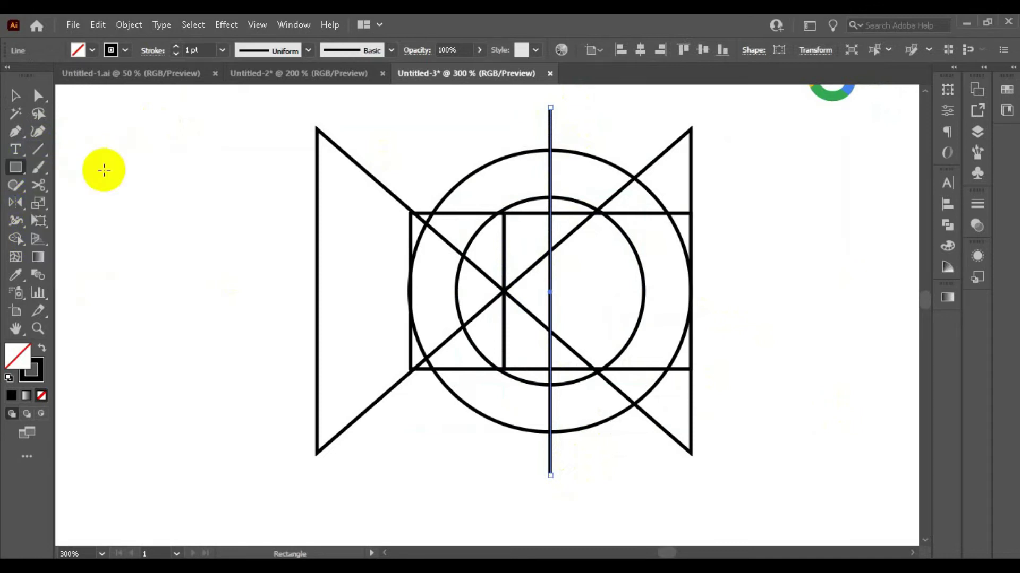
Step: Draw a thin horizontal bar on the right at mid-height, then select all shapes
{"action": "left_click_drag", "start_coordinate": [596, 257], "coordinate": [692, 326]}
{"action": "left_click", "coordinate": [15, 96]}
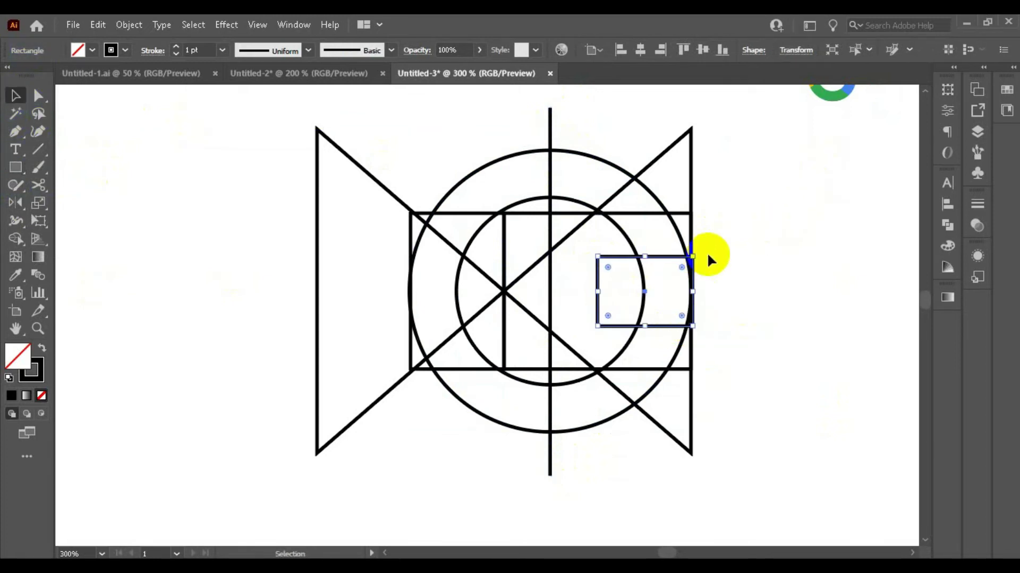
{"action": "scroll", "coordinate": [679, 257], "scroll_direction": "up", "scroll_amount": 3}
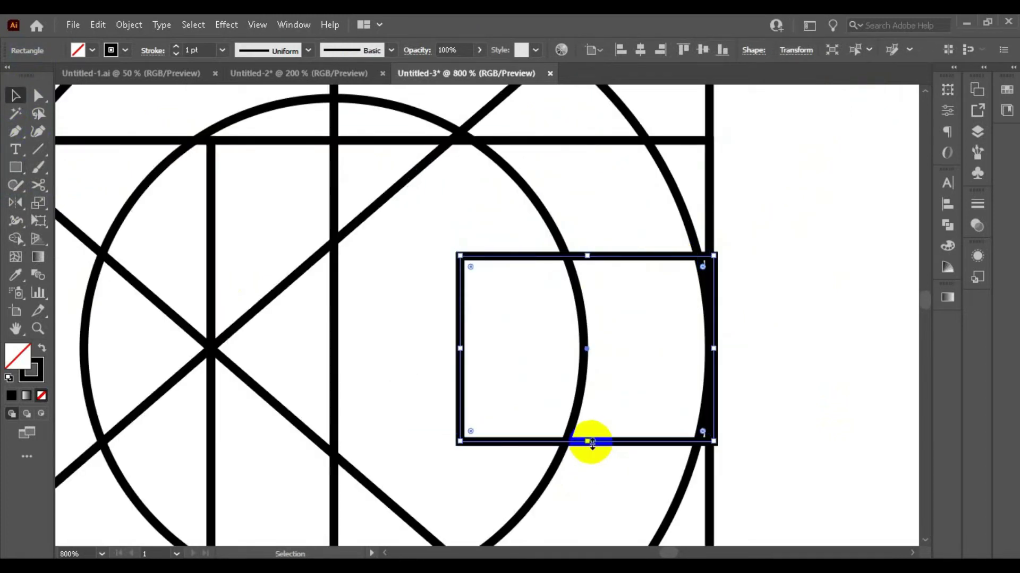
{"action": "left_click_drag", "start_coordinate": [592, 443], "coordinate": [593, 415]}
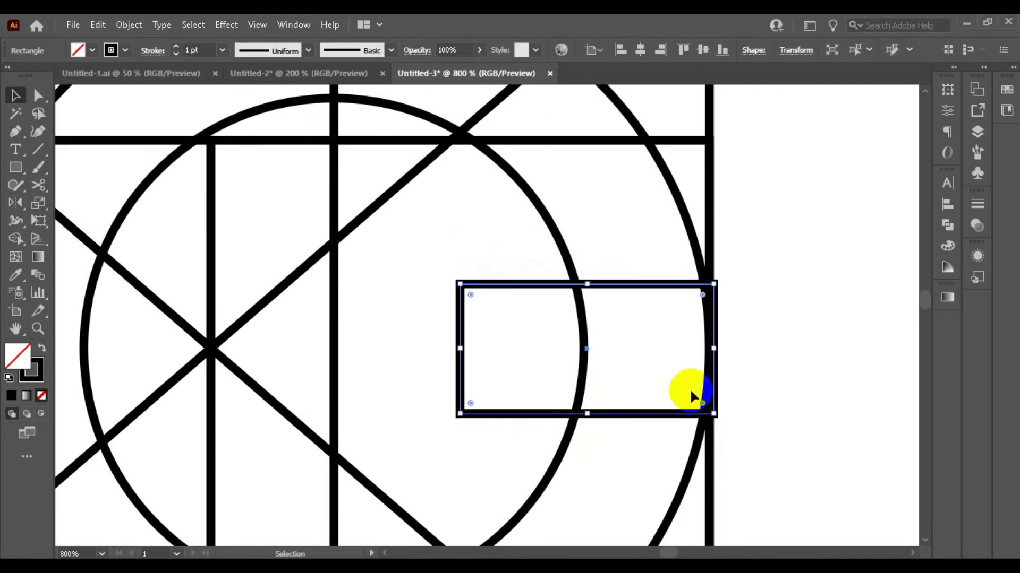
{"action": "scroll", "coordinate": [683, 391], "scroll_direction": "down", "scroll_amount": 3}
{"action": "scroll", "coordinate": [565, 250], "scroll_direction": "down", "scroll_amount": 2}
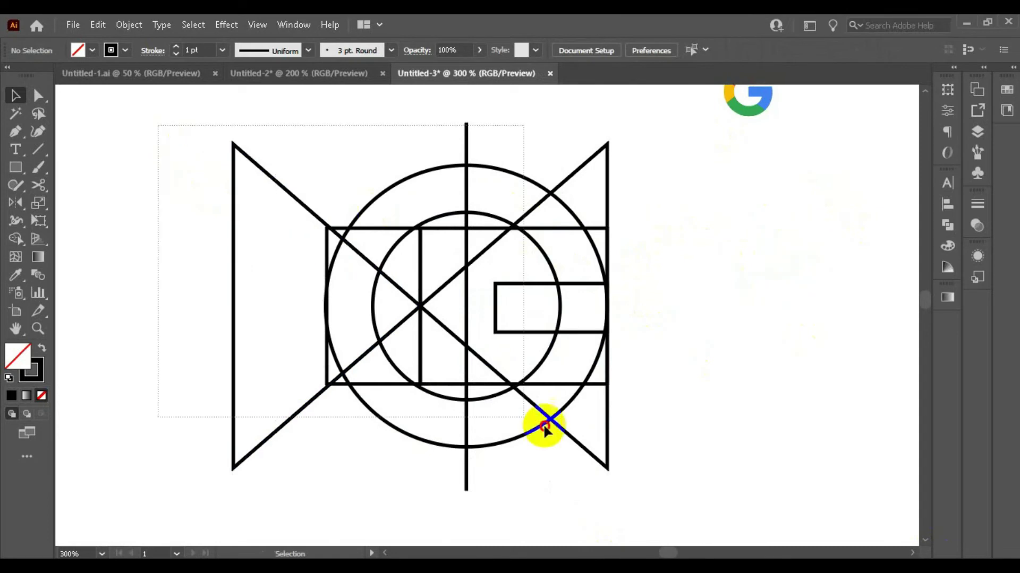
{"action": "left_click_drag", "start_coordinate": [155, 125], "coordinate": [744, 510]}
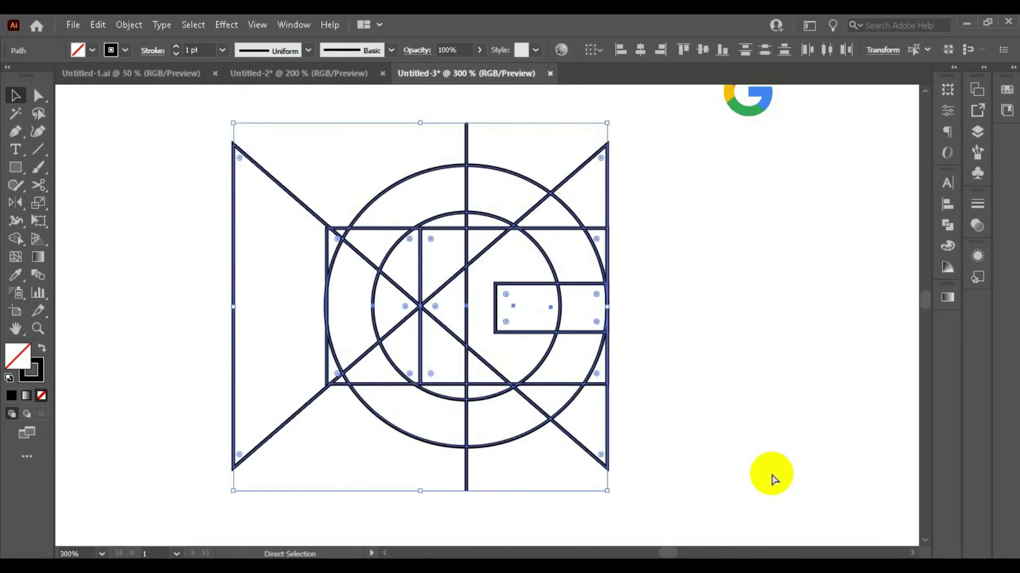
Step: Switch to Outline view and nudge the horizontal line slightly up onto the circle
{"action": "key", "text": "ctrl+y"}
{"action": "scroll", "coordinate": [610, 301], "scroll_direction": "up", "scroll_amount": 4}
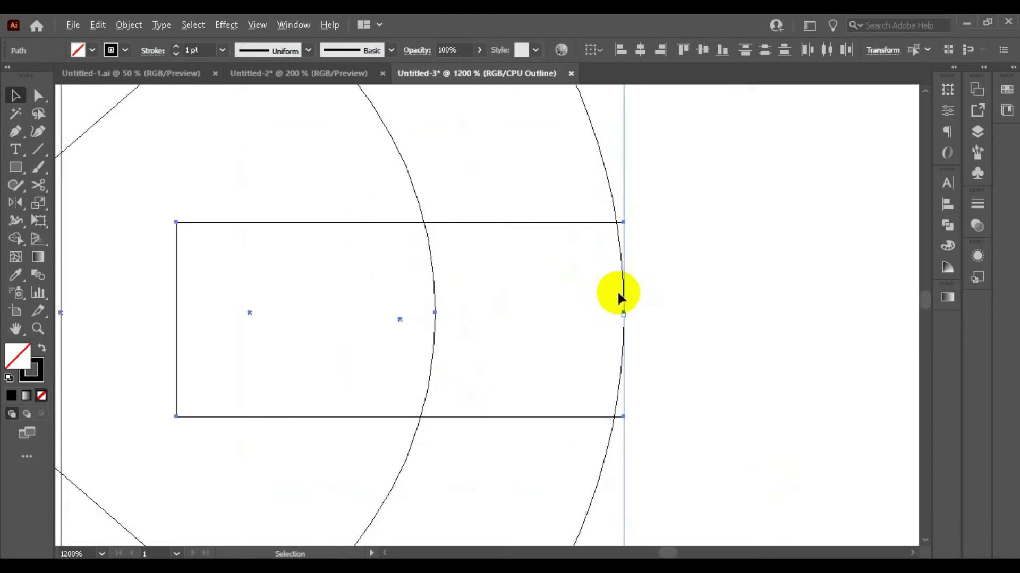
{"action": "scroll", "coordinate": [617, 290], "scroll_direction": "up", "scroll_amount": 4}
{"action": "scroll", "coordinate": [690, 234], "scroll_direction": "down", "scroll_amount": 2}
{"action": "left_click", "coordinate": [709, 221]}
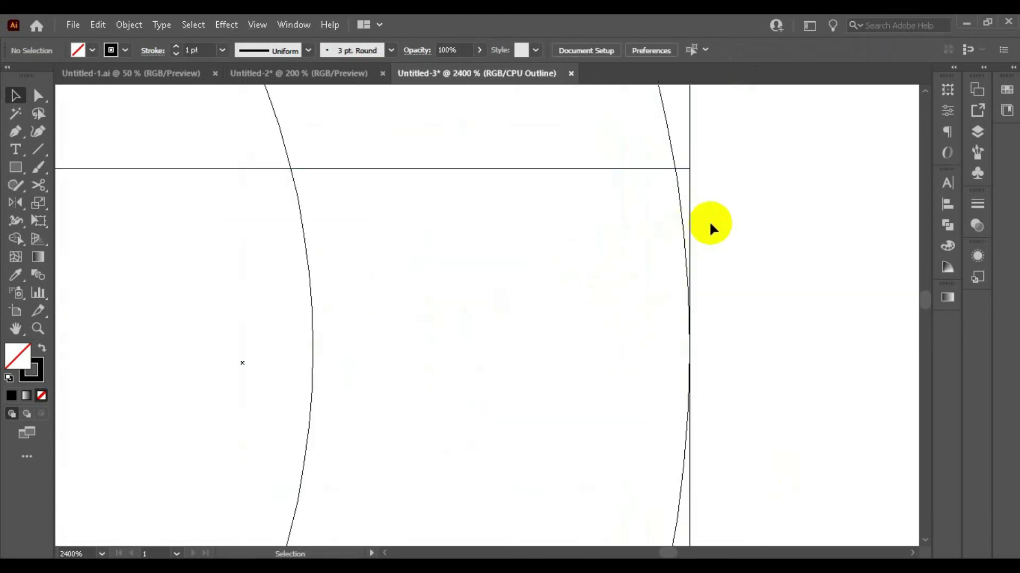
{"action": "left_click_drag", "start_coordinate": [656, 170], "coordinate": [659, 165]}
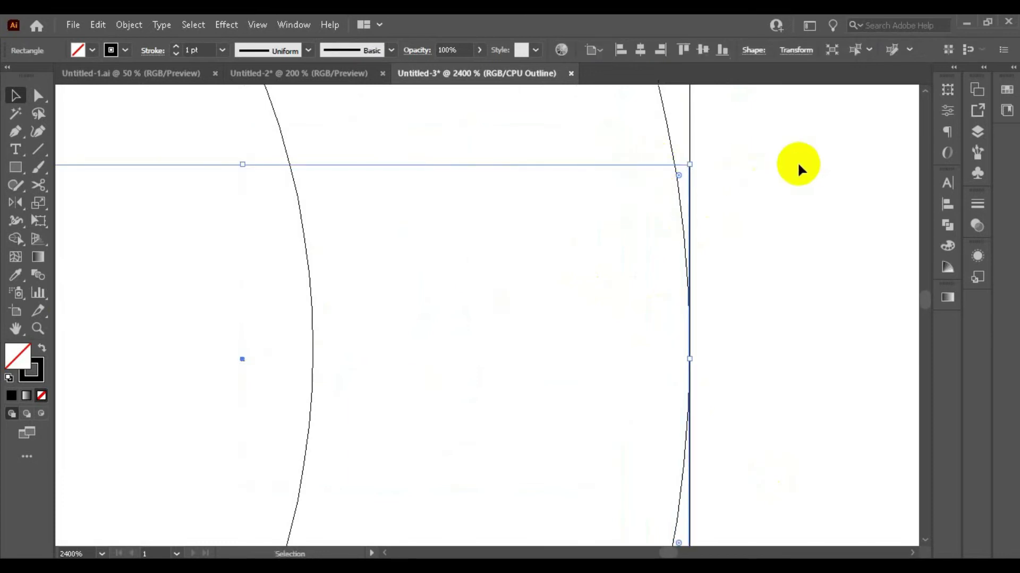
Step: Nudge the rectangle so its right end aligns with the outer circle's edge
{"action": "left_click", "coordinate": [798, 161]}
{"action": "scroll", "coordinate": [798, 161], "scroll_direction": "down", "scroll_amount": 3}
{"action": "scroll", "coordinate": [706, 367], "scroll_direction": "up", "scroll_amount": 2}
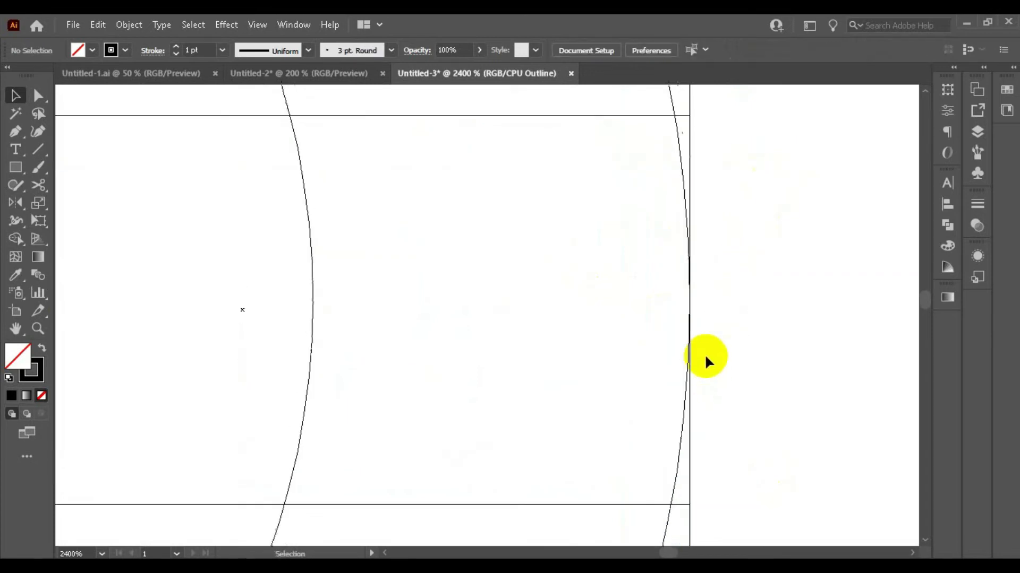
{"action": "scroll", "coordinate": [702, 329], "scroll_direction": "up", "scroll_amount": 1}
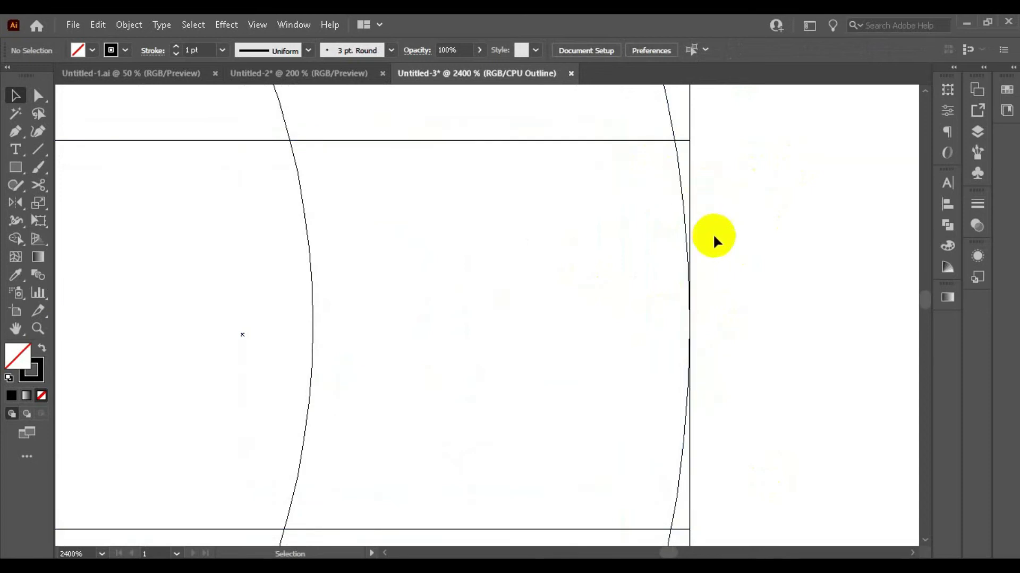
{"action": "scroll", "coordinate": [713, 239], "scroll_direction": "down", "scroll_amount": 3}
{"action": "scroll", "coordinate": [657, 257], "scroll_direction": "down", "scroll_amount": 1}
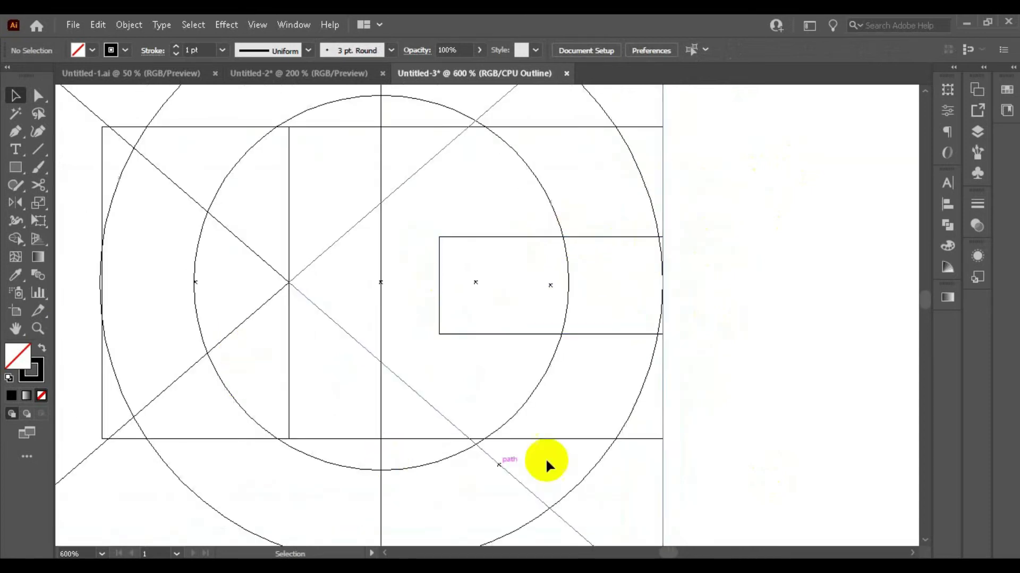
{"action": "scroll", "coordinate": [642, 281], "scroll_direction": "up", "scroll_amount": 1}
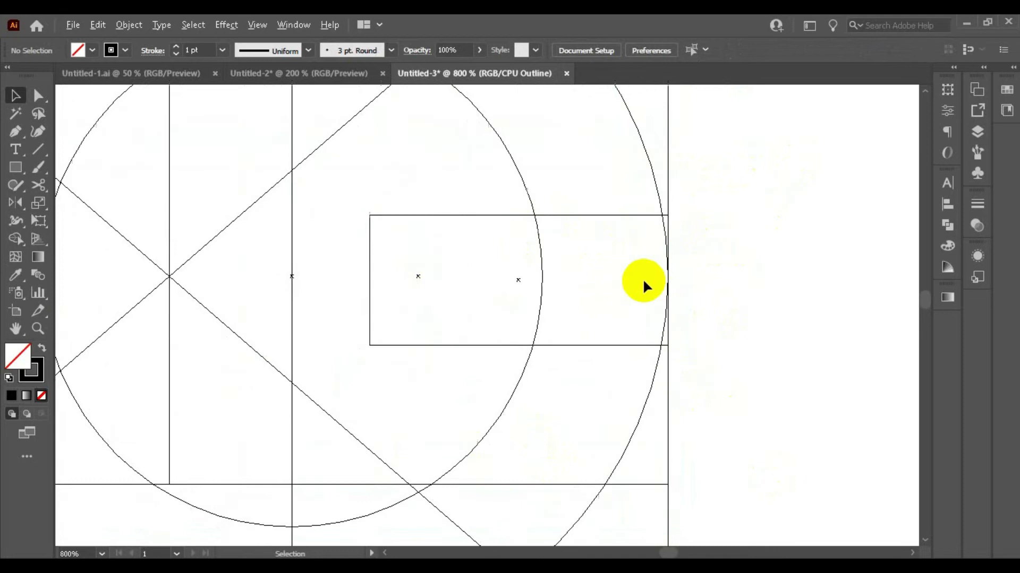
{"action": "left_click_drag", "start_coordinate": [653, 215], "coordinate": [655, 214]}
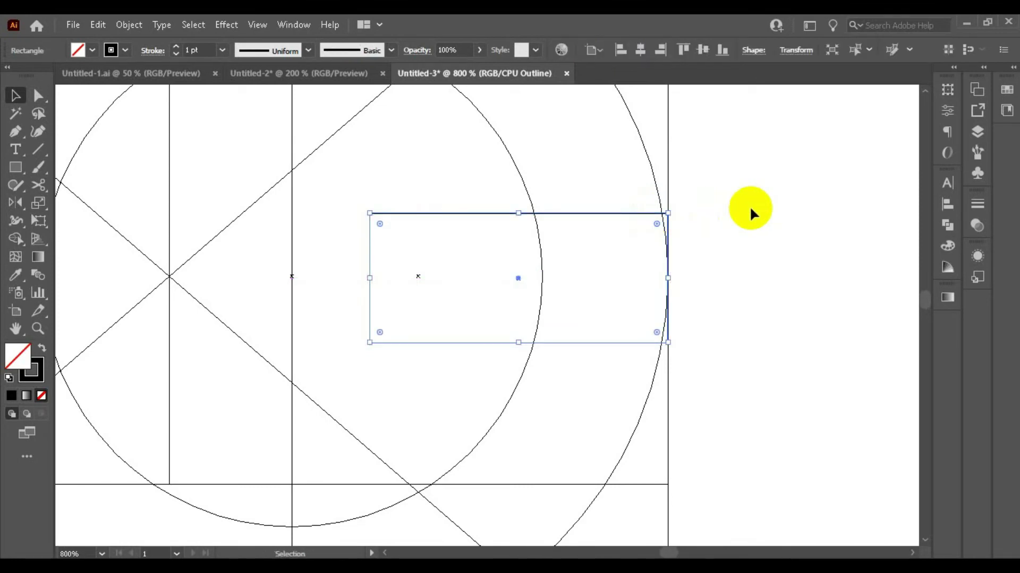
Step: Resize the large outer circle from its side handle to meet the grid intersection
{"action": "left_click", "coordinate": [750, 206]}
{"action": "scroll", "coordinate": [573, 295], "scroll_direction": "down", "scroll_amount": 1}
{"action": "scroll", "coordinate": [530, 271], "scroll_direction": "down", "scroll_amount": 1}
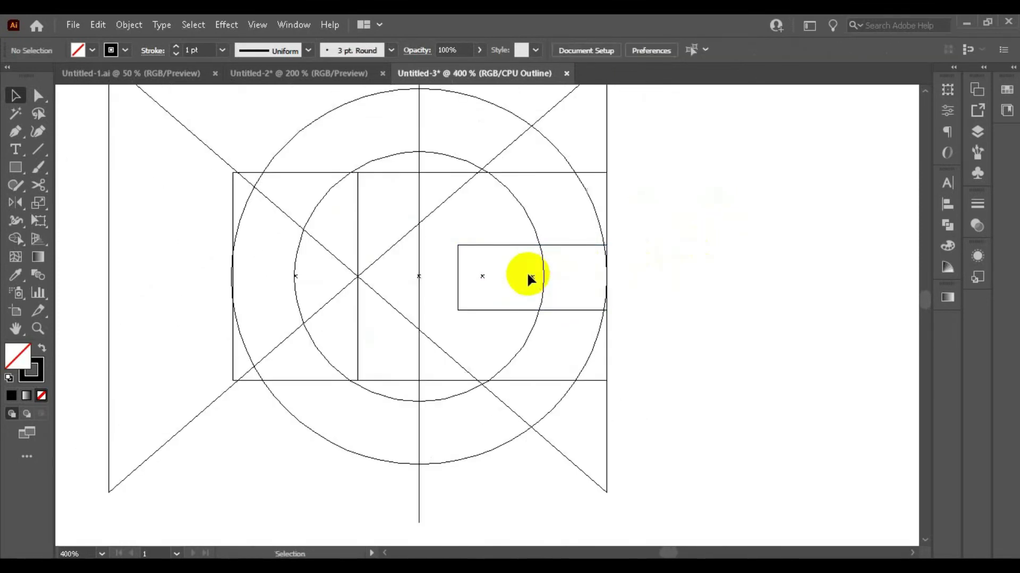
{"action": "scroll", "coordinate": [244, 273], "scroll_direction": "up", "scroll_amount": 1}
{"action": "scroll", "coordinate": [228, 262], "scroll_direction": "up", "scroll_amount": 1}
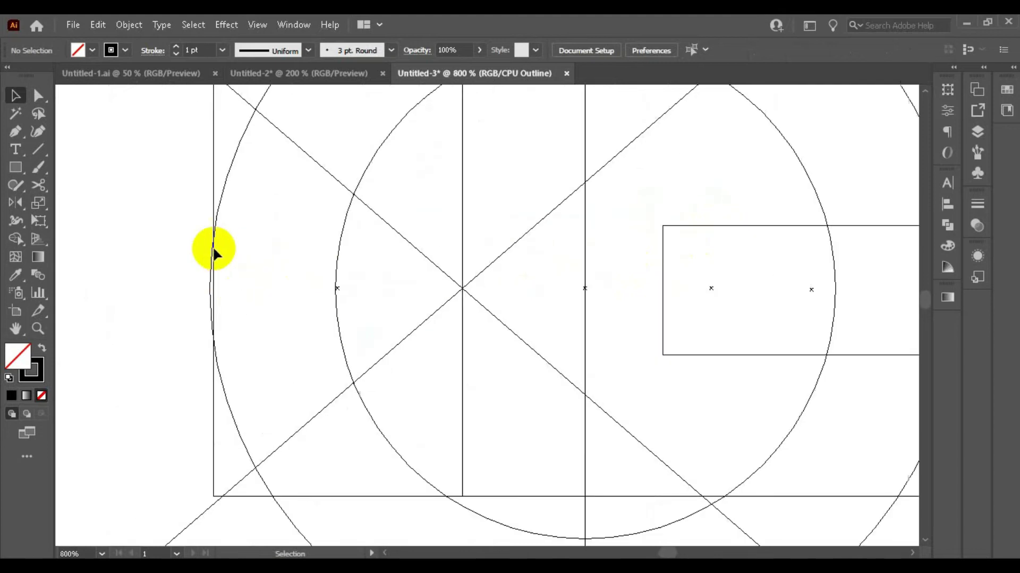
{"action": "left_click", "coordinate": [223, 205]}
{"action": "scroll", "coordinate": [569, 271], "scroll_direction": "down", "scroll_amount": 1}
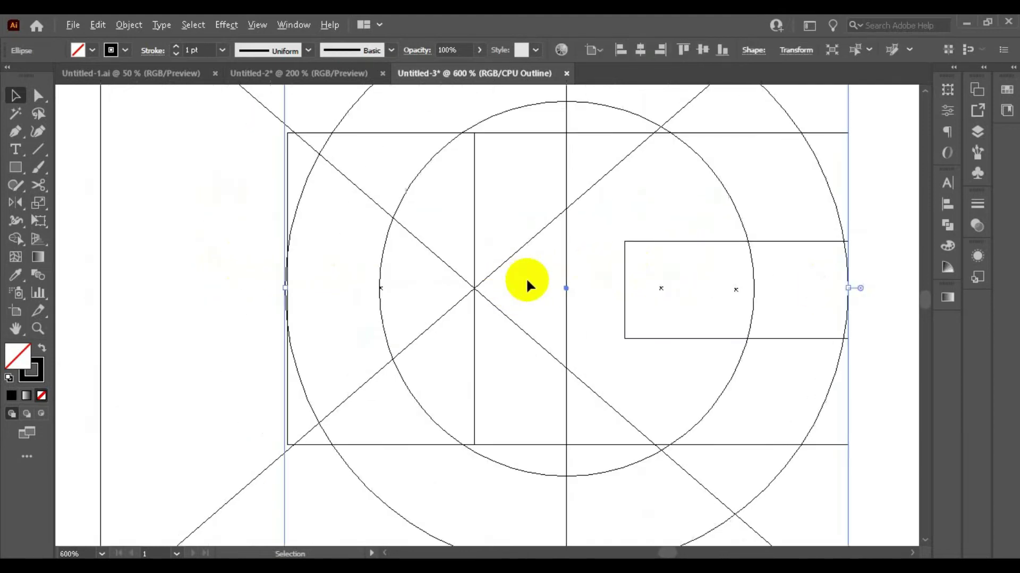
{"action": "scroll", "coordinate": [318, 302], "scroll_direction": "up", "scroll_amount": 2}
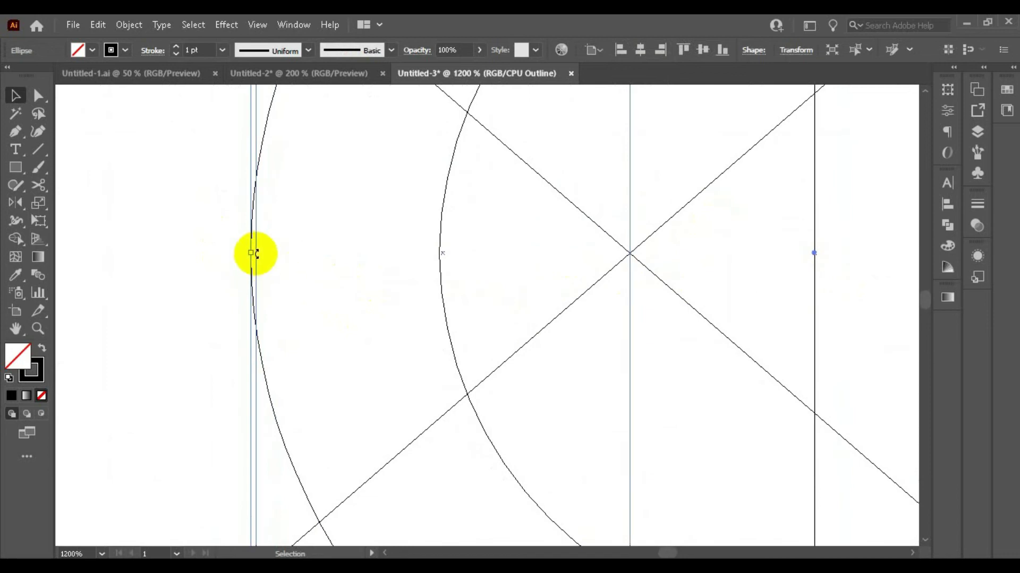
{"action": "left_click_drag", "start_coordinate": [252, 253], "coordinate": [256, 256]}
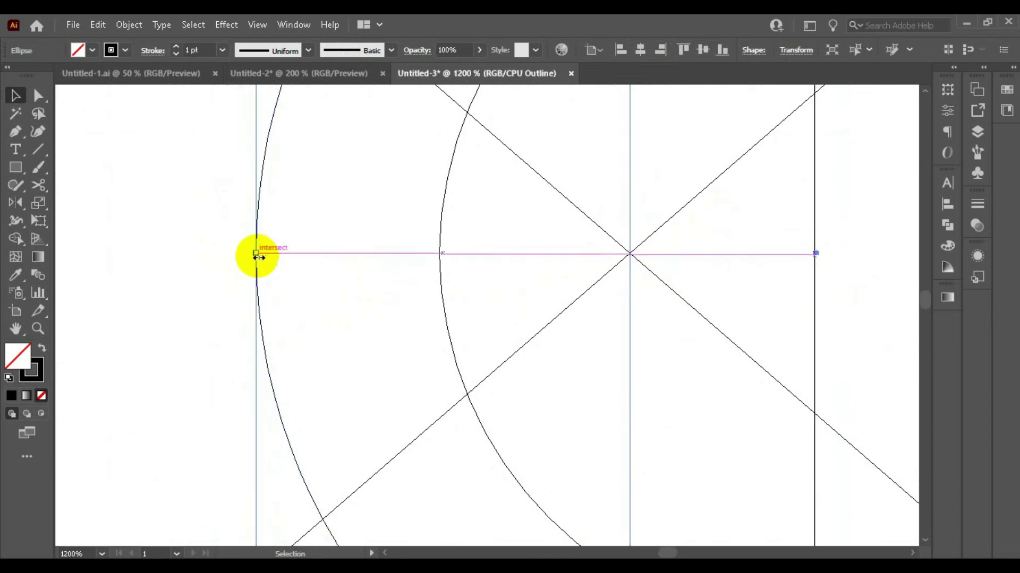
Step: Select every construction path and return to full preview with Ctrl+Y
{"action": "scroll", "coordinate": [218, 250], "scroll_direction": "down", "scroll_amount": 1}
{"action": "scroll", "coordinate": [741, 214], "scroll_direction": "right", "scroll_amount": 2}
{"action": "scroll", "coordinate": [800, 229], "scroll_direction": "up", "scroll_amount": 1}
{"action": "scroll", "coordinate": [801, 224], "scroll_direction": "up", "scroll_amount": 1}
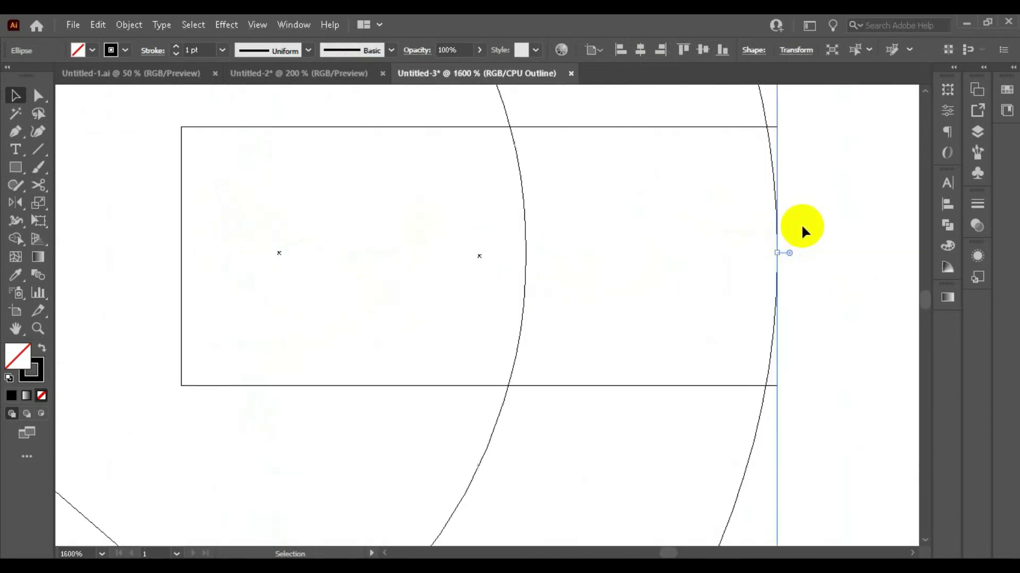
{"action": "scroll", "coordinate": [725, 210], "scroll_direction": "down", "scroll_amount": 1}
{"action": "scroll", "coordinate": [703, 214], "scroll_direction": "down", "scroll_amount": 1}
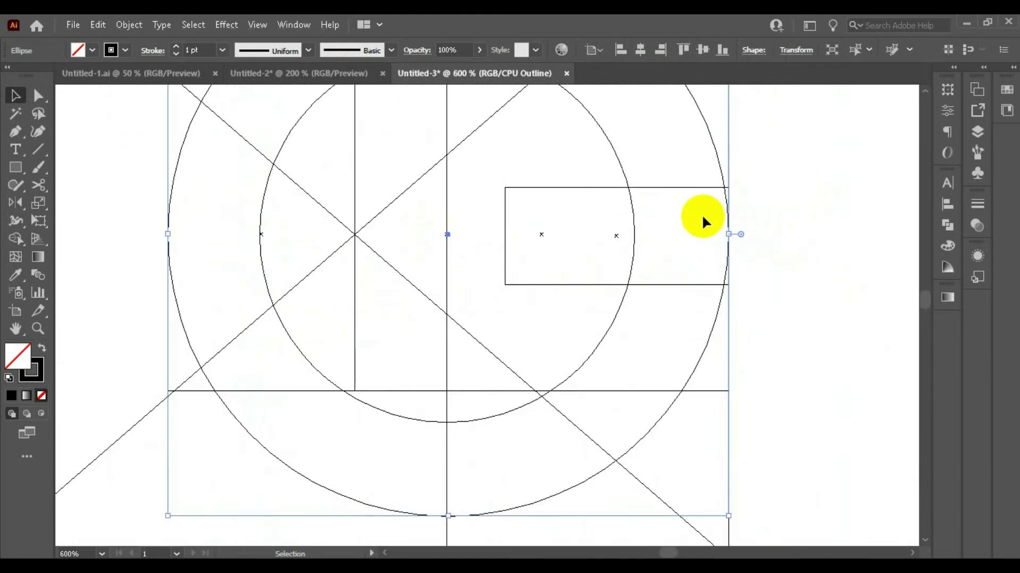
{"action": "scroll", "coordinate": [688, 217], "scroll_direction": "up", "scroll_amount": 1}
{"action": "scroll", "coordinate": [610, 223], "scroll_direction": "down", "scroll_amount": 1}
{"action": "scroll", "coordinate": [536, 233], "scroll_direction": "down", "scroll_amount": 1}
{"action": "scroll", "coordinate": [635, 205], "scroll_direction": "up", "scroll_amount": 1}
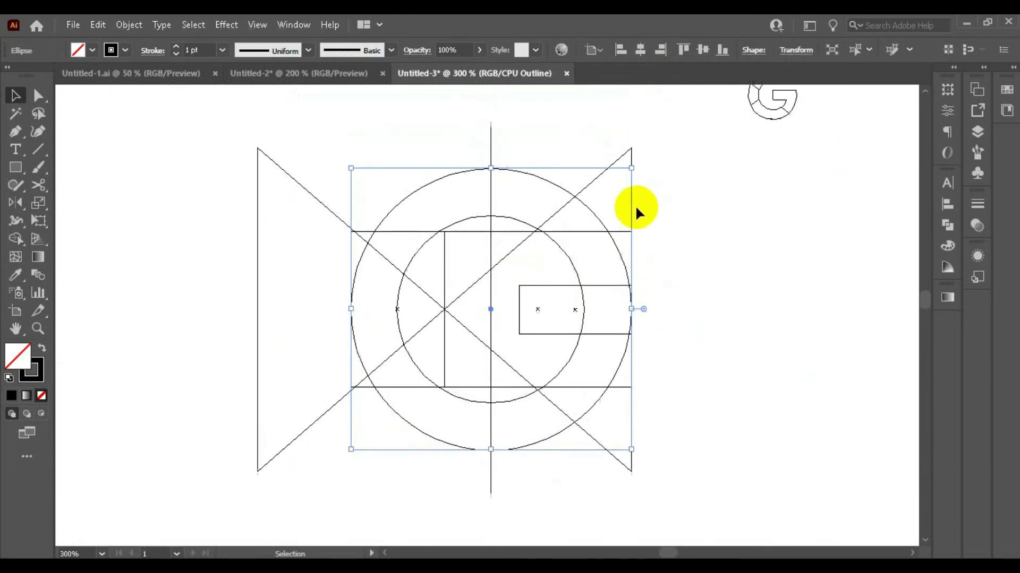
{"action": "left_click", "coordinate": [721, 200]}
{"action": "left_click_drag", "start_coordinate": [189, 141], "coordinate": [682, 471]}
{"action": "key", "text": "ctrl+y"}
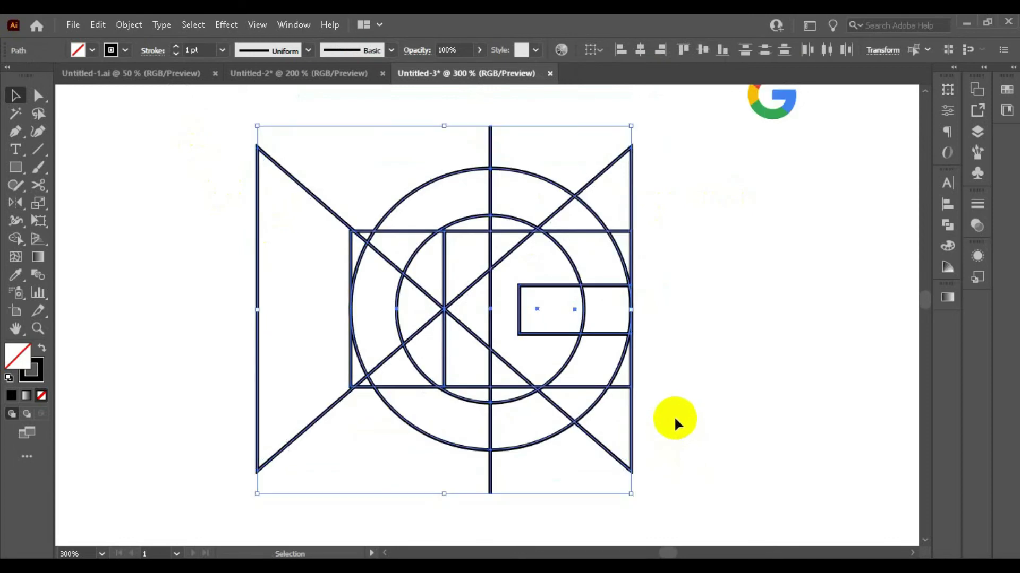
Step: Select the whole grid and delete the three triangles outside the circle with Shape Builder
{"action": "left_click", "coordinate": [693, 278]}
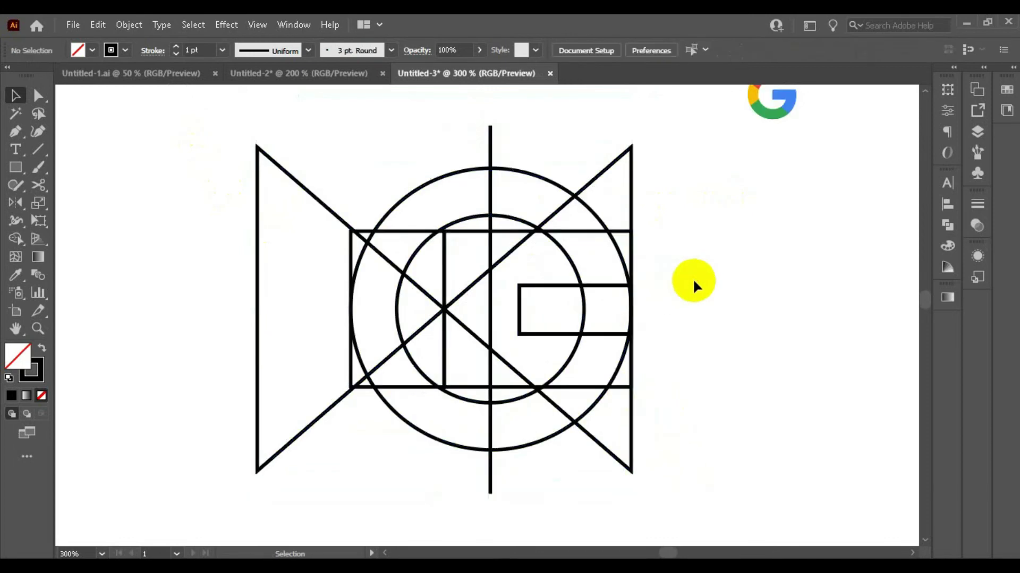
{"action": "scroll", "coordinate": [607, 179], "scroll_direction": "up", "scroll_amount": 2}
{"action": "scroll", "coordinate": [546, 200], "scroll_direction": "down", "scroll_amount": 2}
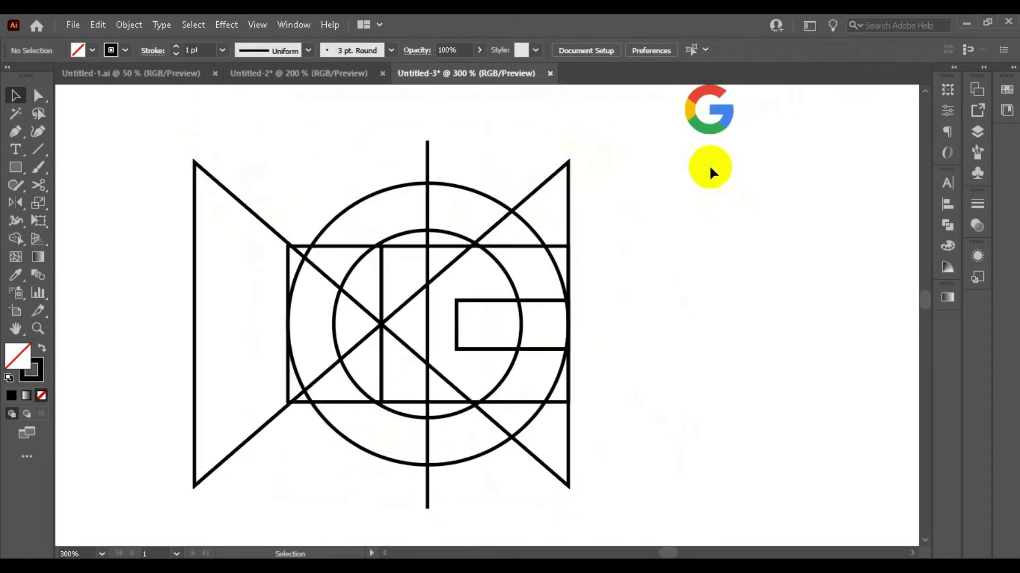
{"action": "left_click_drag", "start_coordinate": [148, 128], "coordinate": [668, 477]}
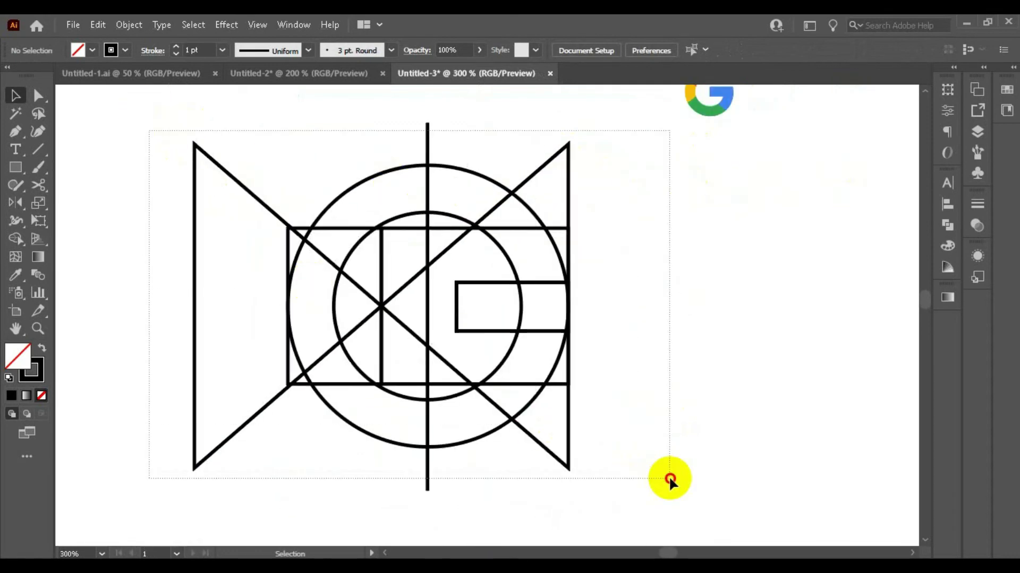
{"action": "left_click", "coordinate": [20, 243]}
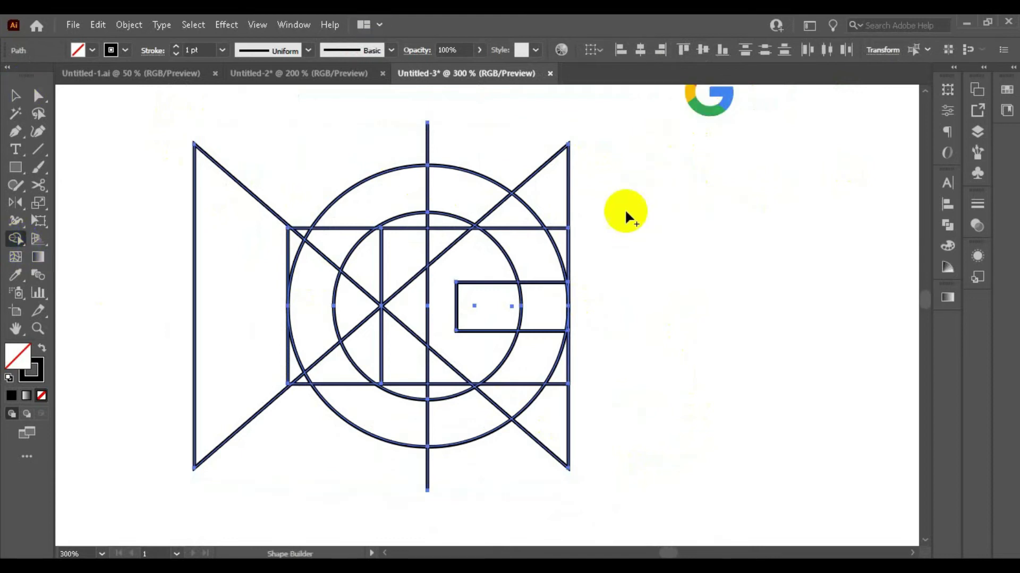
{"action": "left_click", "coordinate": [549, 178], "text": "alt"}
{"action": "left_click", "coordinate": [223, 308], "text": "alt"}
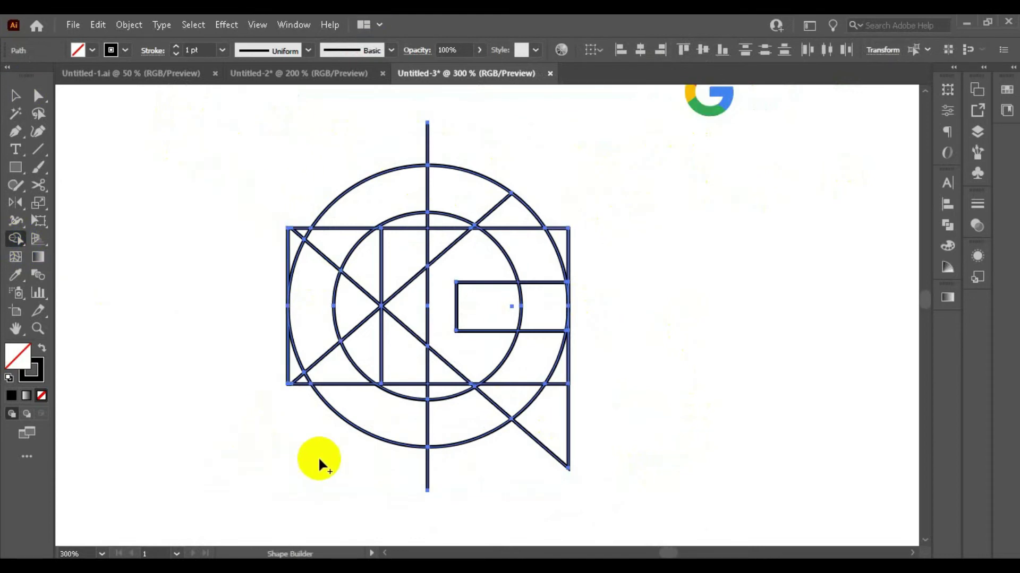
{"action": "left_click_drag", "start_coordinate": [320, 463], "coordinate": [653, 468]}
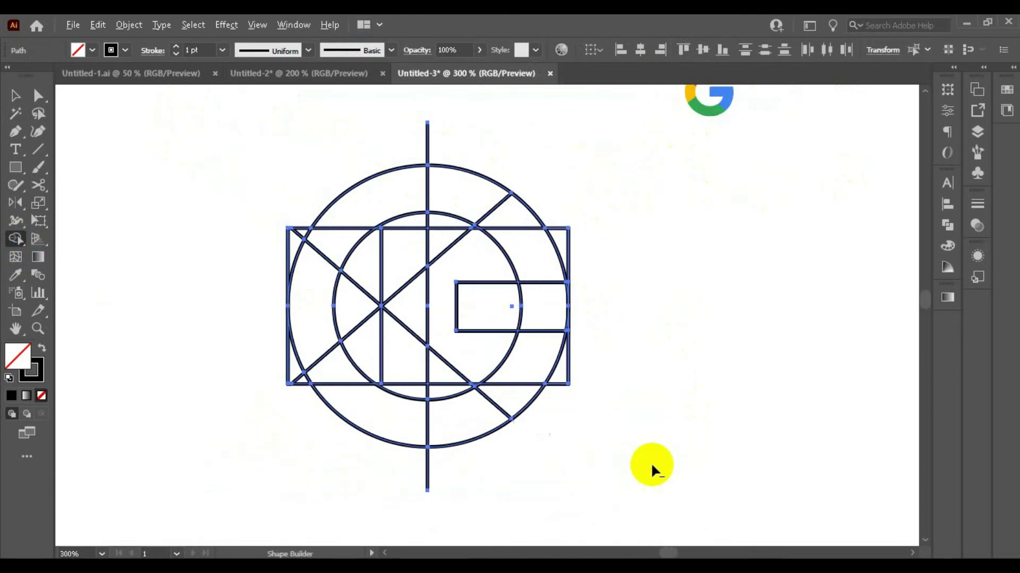
Step: Delete the line stubs and rectangle sliver protruding outside the circle
{"action": "left_click", "coordinate": [287, 244], "text": "alt"}
{"action": "left_click_drag", "start_coordinate": [274, 357], "coordinate": [296, 382]}
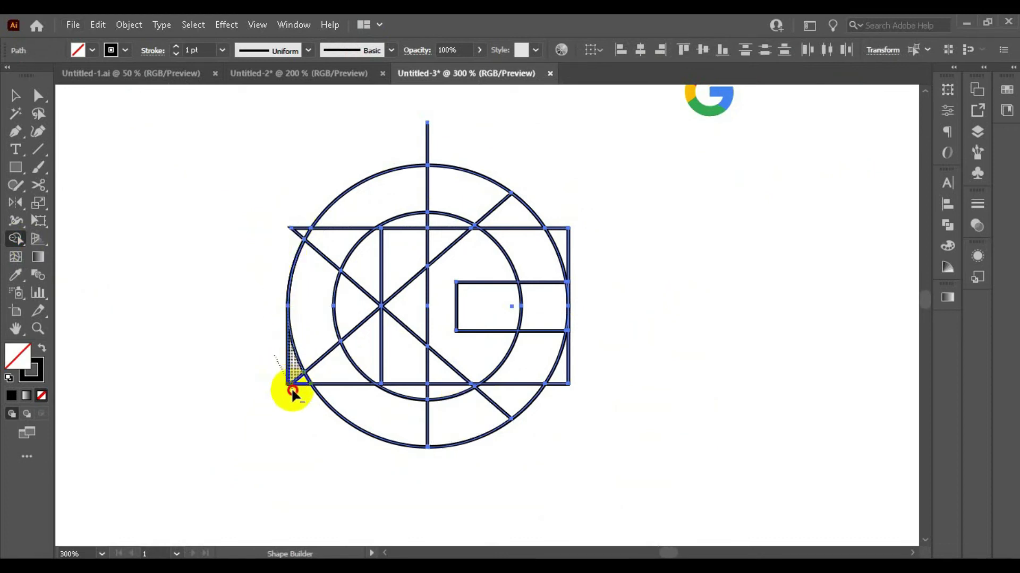
{"action": "left_click", "coordinate": [303, 228], "text": "alt"}
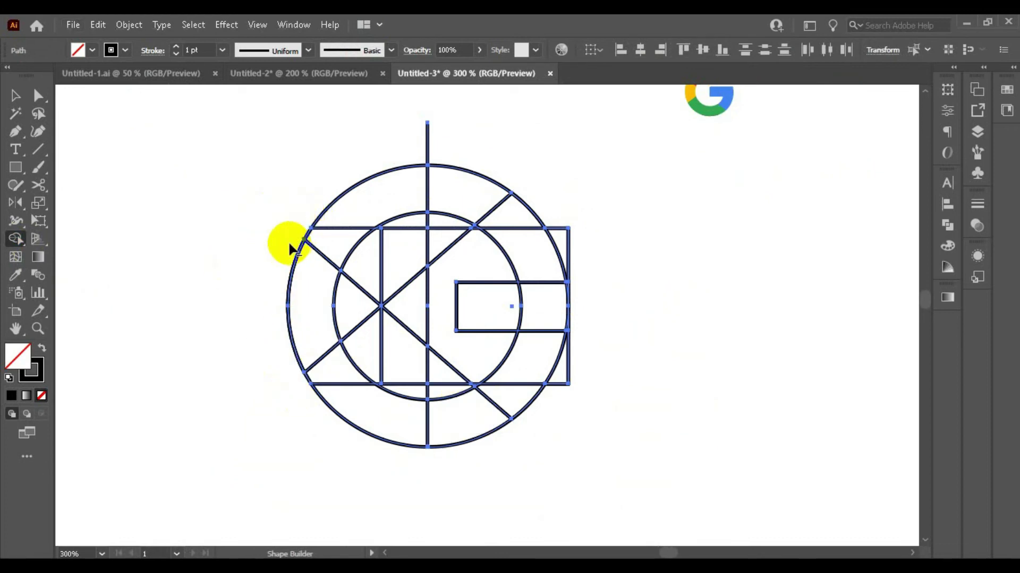
{"action": "left_click", "coordinate": [427, 141], "text": "alt"}
{"action": "left_click", "coordinate": [567, 250], "text": "alt"}
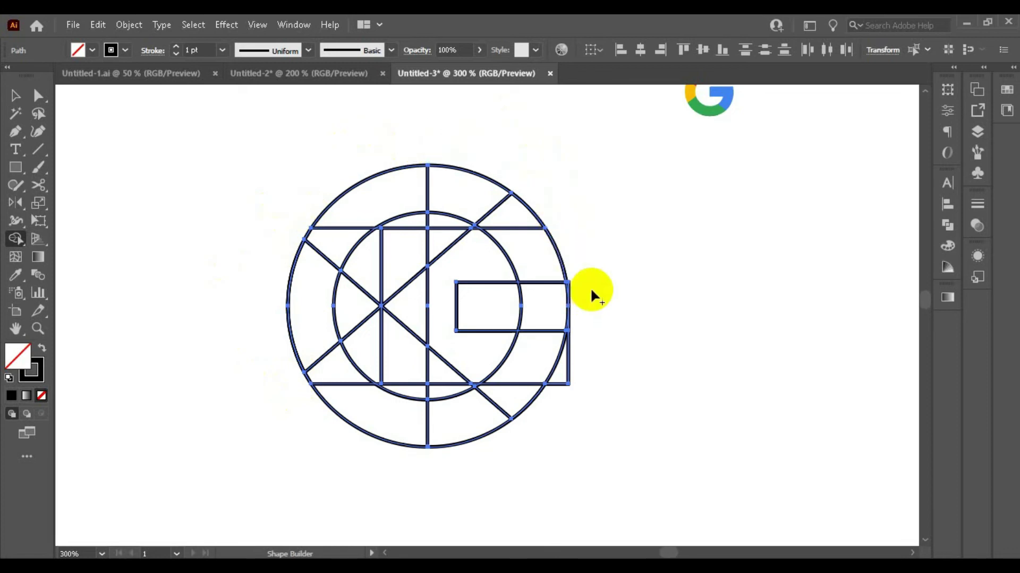
{"action": "left_click", "coordinate": [567, 361], "text": "alt"}
Step: Delete the tiny stubs at the bar's top-right and bottom-right corners
{"action": "scroll", "coordinate": [571, 307], "scroll_direction": "up", "scroll_amount": 4}
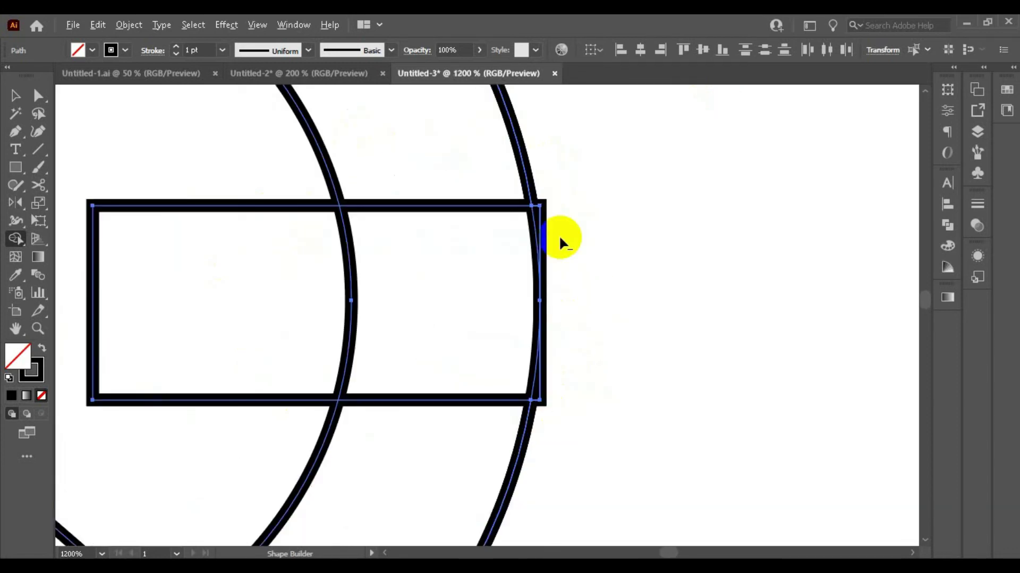
{"action": "scroll", "coordinate": [504, 227], "scroll_direction": "up", "scroll_amount": 3}
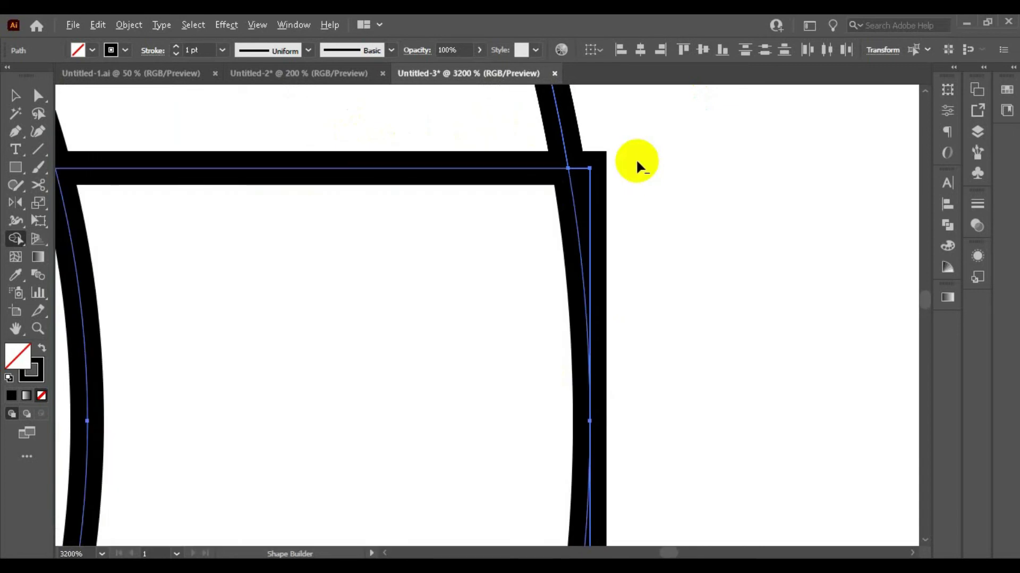
{"action": "left_click", "coordinate": [588, 171], "text": "alt"}
{"action": "scroll", "coordinate": [684, 164], "scroll_direction": "down", "scroll_amount": 6}
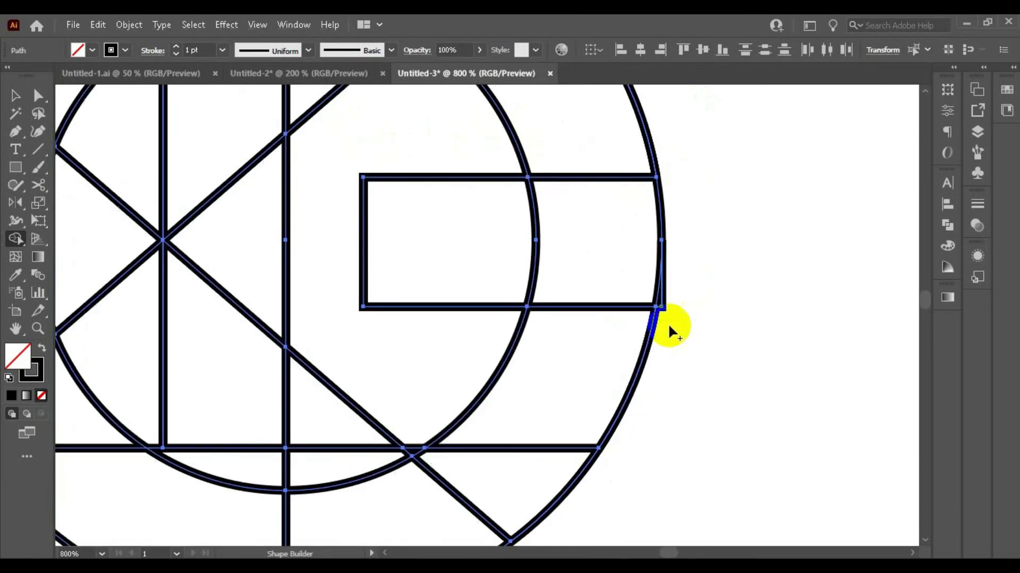
{"action": "scroll", "coordinate": [668, 323], "scroll_direction": "up", "scroll_amount": 6}
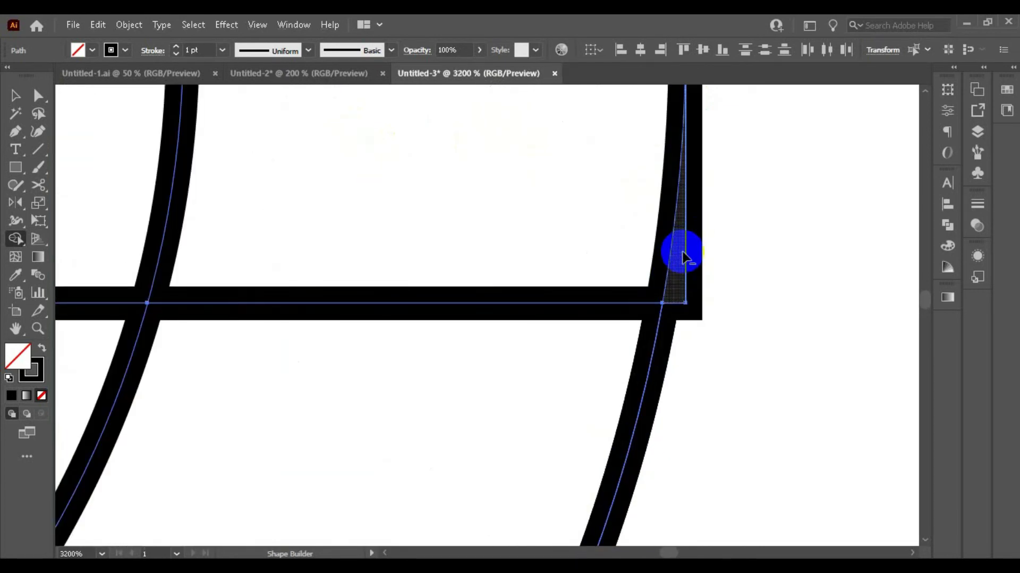
{"action": "left_click", "coordinate": [683, 246], "text": "alt"}
{"action": "scroll", "coordinate": [743, 300], "scroll_direction": "down", "scroll_amount": 5}
{"action": "scroll", "coordinate": [740, 244], "scroll_direction": "up", "scroll_amount": 1}
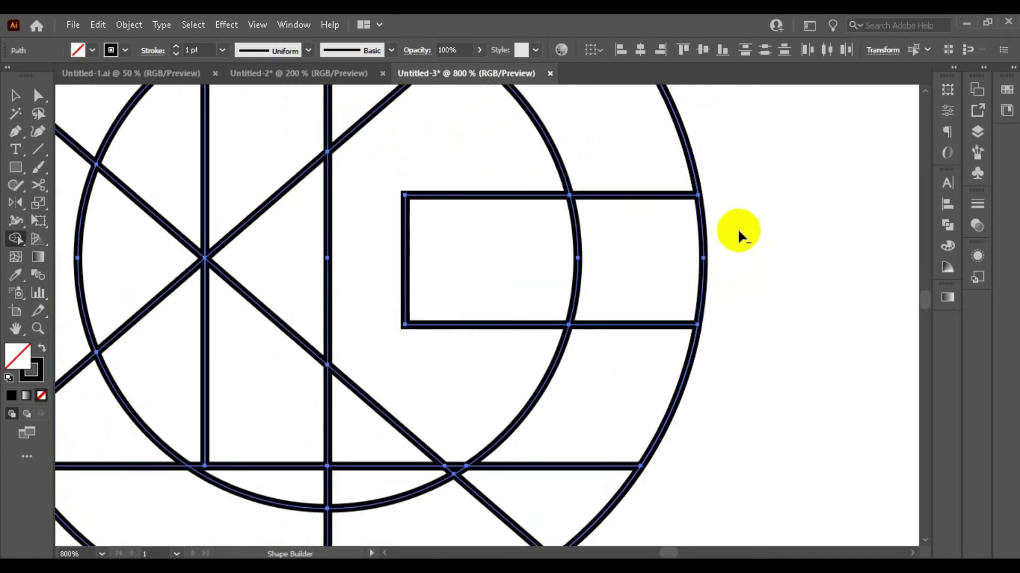
{"action": "scroll", "coordinate": [737, 227], "scroll_direction": "down", "scroll_amount": 2}
{"action": "scroll", "coordinate": [733, 152], "scroll_direction": "down", "scroll_amount": 1}
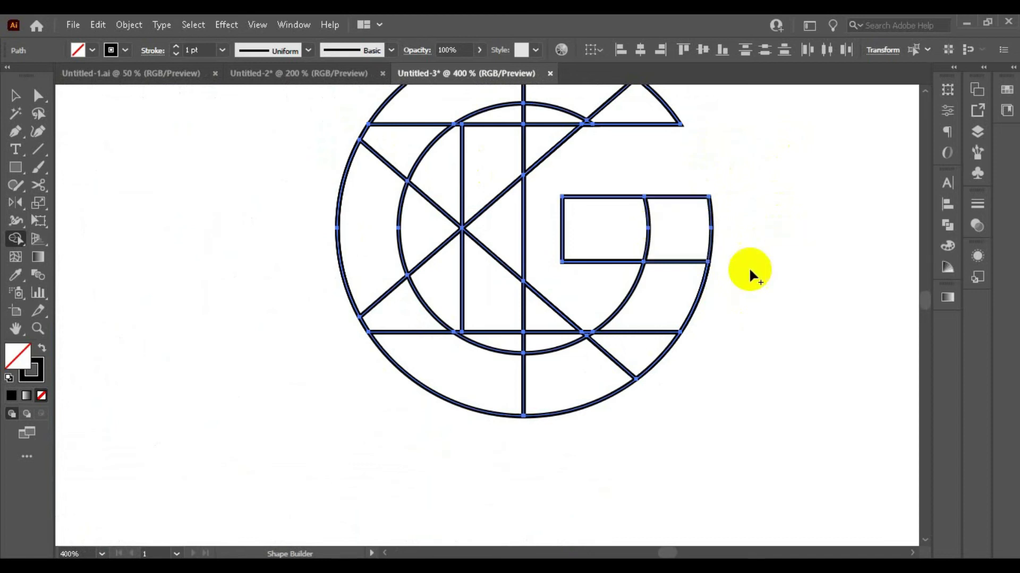
Step: Merge the triangle regions and top and lower slivers into the ring's inner area
{"action": "scroll", "coordinate": [749, 266], "scroll_direction": "up", "scroll_amount": 1}
{"action": "mouse_move", "coordinate": [599, 173]}
{"action": "left_mouse_down"}
{"action": "mouse_move", "coordinate": [498, 160]}
{"action": "mouse_move", "coordinate": [556, 324]}
{"action": "mouse_move", "coordinate": [528, 356]}
{"action": "mouse_move", "coordinate": [496, 341]}
{"action": "left_mouse_up"}
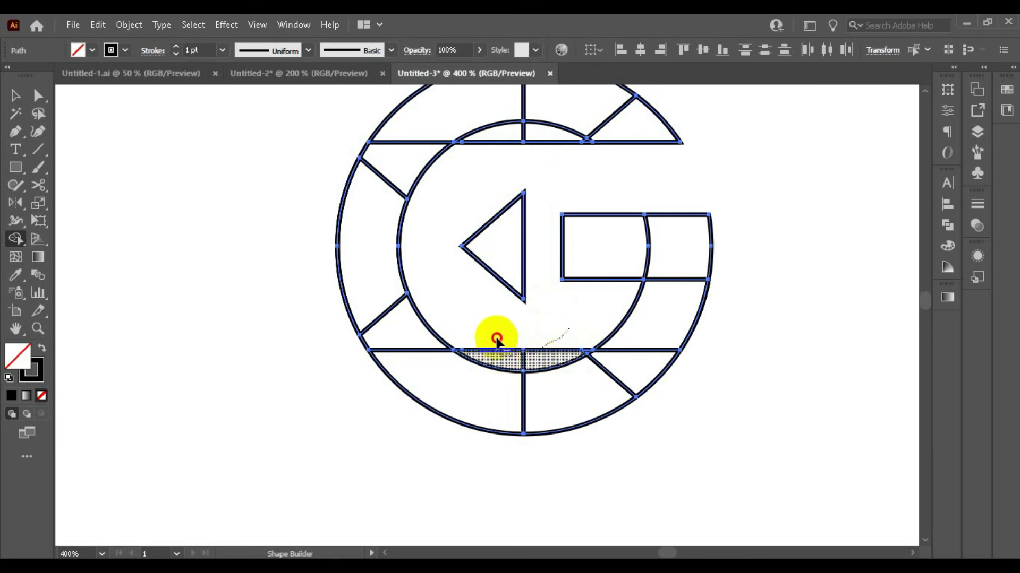
{"action": "left_click_drag", "start_coordinate": [520, 198], "coordinate": [505, 250]}
{"action": "left_click", "coordinate": [547, 134]}
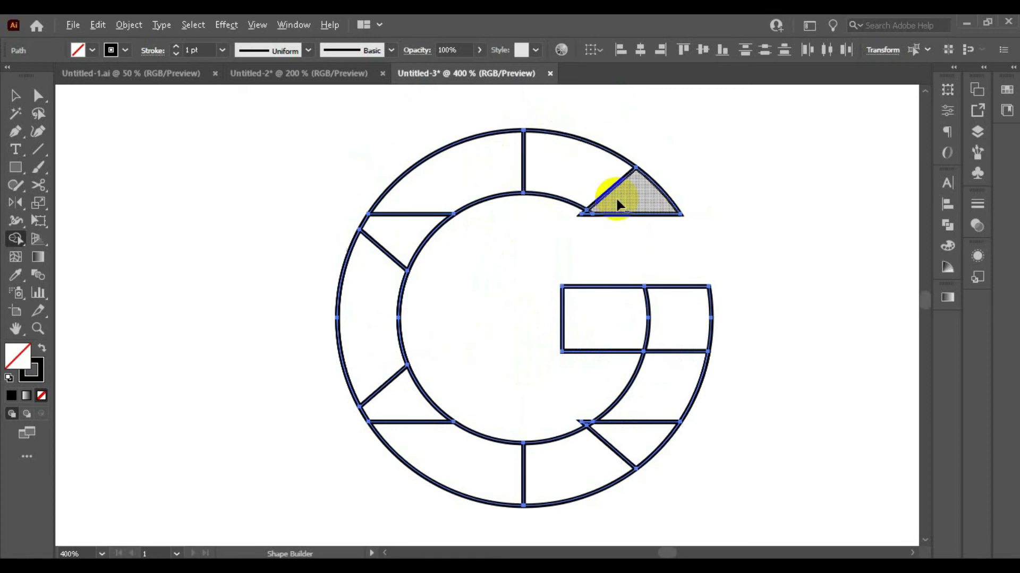
Step: Delete the small triangle corner piece and the triangle at the G's upper-right end
{"action": "scroll", "coordinate": [468, 250], "scroll_direction": "up", "scroll_amount": 4}
{"action": "left_click", "coordinate": [486, 265], "text": "alt"}
{"action": "scroll", "coordinate": [525, 255], "scroll_direction": "down", "scroll_amount": 1}
{"action": "scroll", "coordinate": [531, 249], "scroll_direction": "down", "scroll_amount": 2}
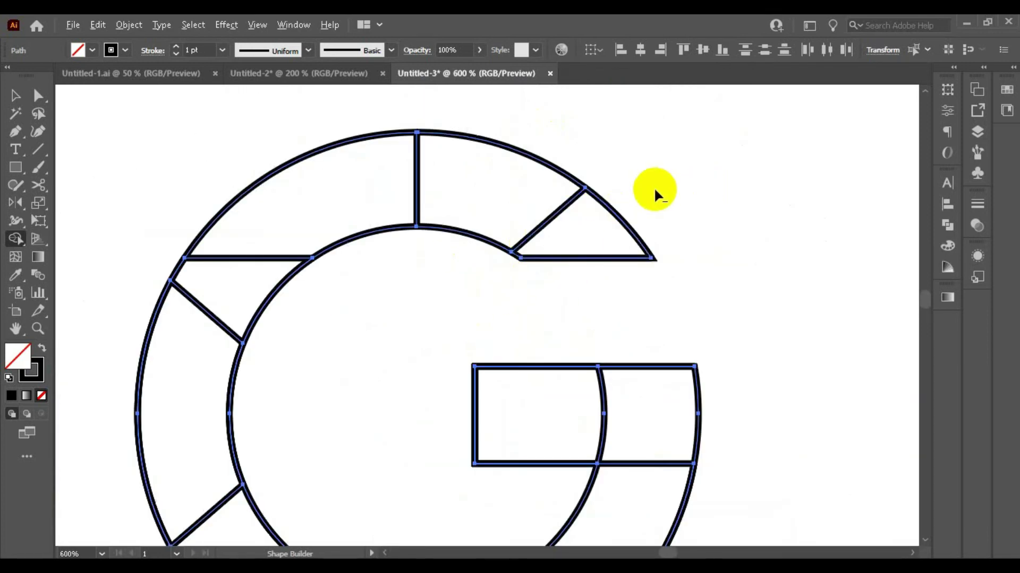
{"action": "left_click", "coordinate": [616, 234], "text": "alt"}
{"action": "scroll", "coordinate": [619, 178], "scroll_direction": "down", "scroll_amount": 2}
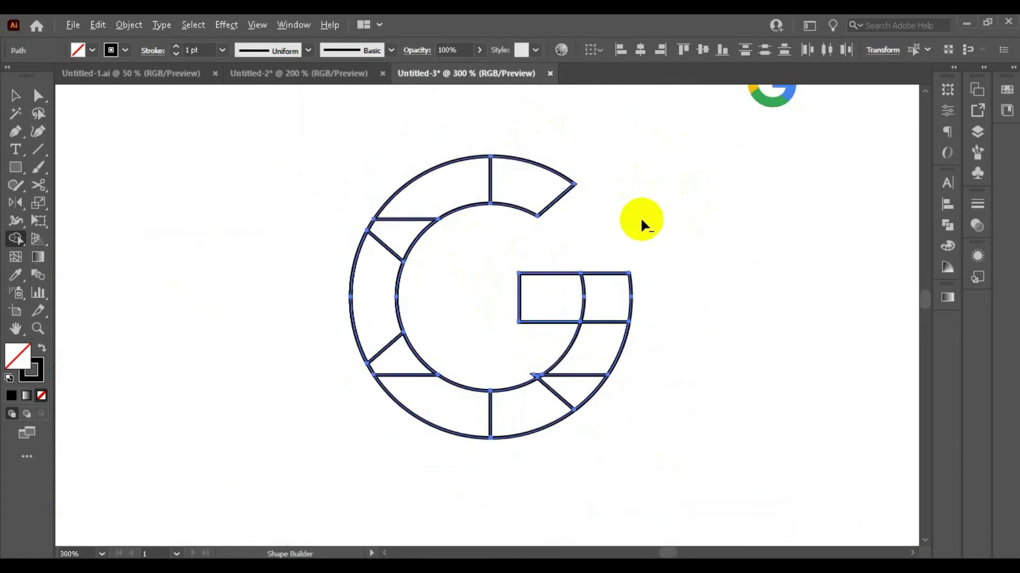
Step: Erase the top vertical and upper-left horizontal dividers, undoing an accidental arc deletion
{"action": "left_click_drag", "start_coordinate": [493, 179], "coordinate": [452, 192]}
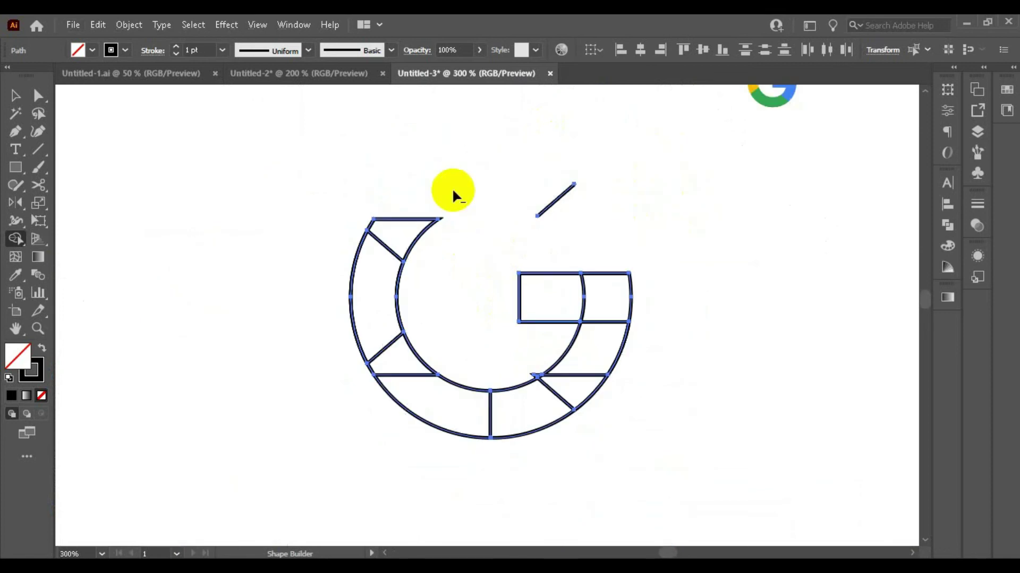
{"action": "key", "text": "ctrl+z"}
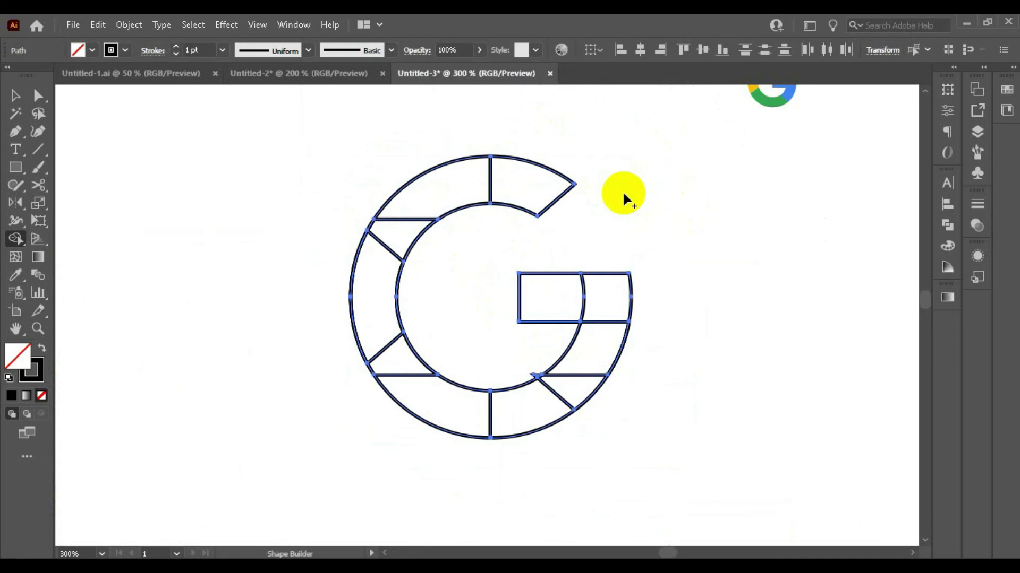
{"action": "left_click", "coordinate": [490, 182], "text": "alt"}
{"action": "left_click", "coordinate": [417, 222], "text": "alt"}
{"action": "scroll", "coordinate": [648, 183], "scroll_direction": "down", "scroll_amount": 1}
{"action": "scroll", "coordinate": [588, 178], "scroll_direction": "up", "scroll_amount": 1}
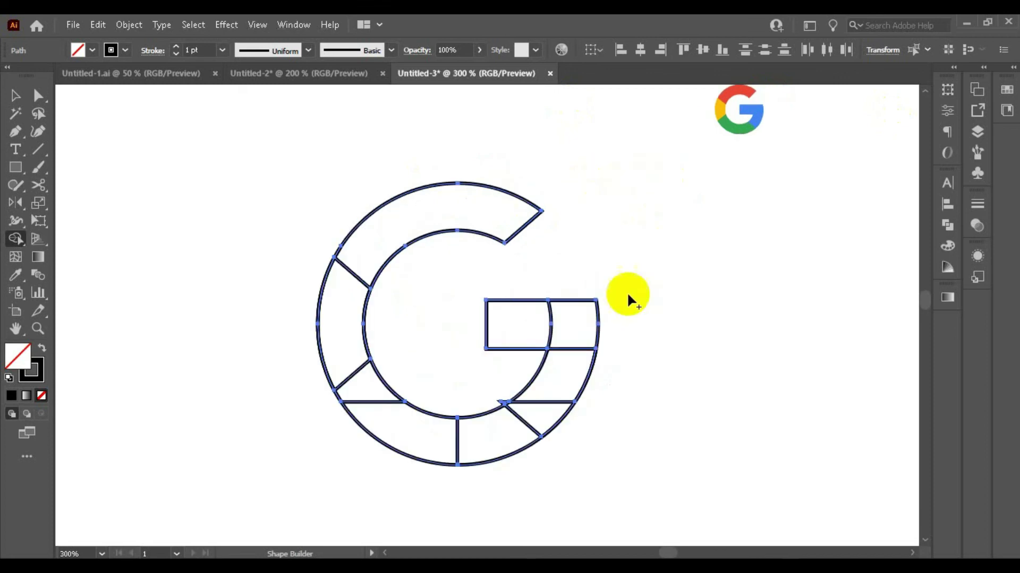
Step: Erase the lower-left and bottom dividers and the tiny stray triangle at the curve junction
{"action": "left_click", "coordinate": [367, 402], "text": "alt"}
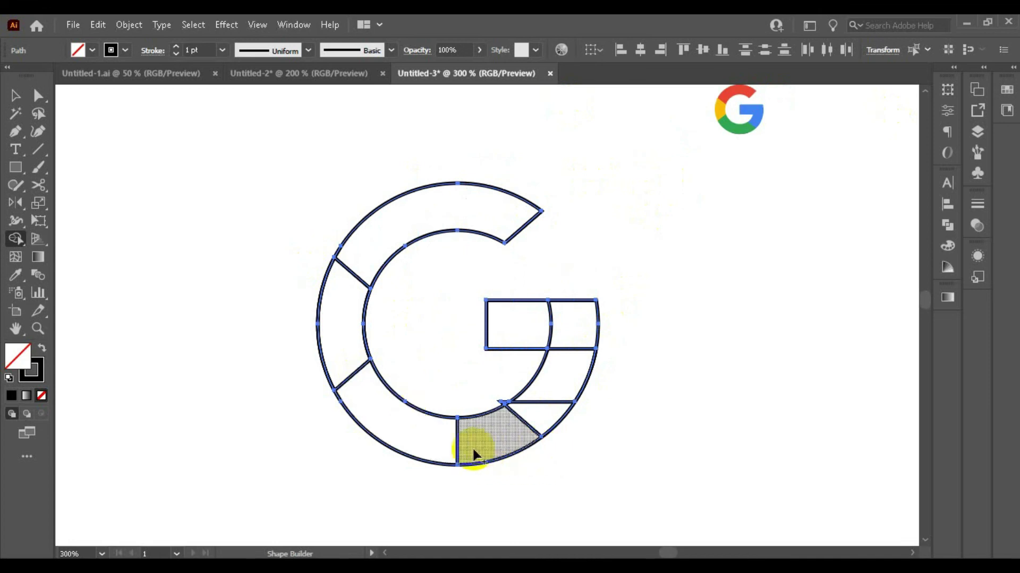
{"action": "left_click", "coordinate": [457, 451], "text": "alt"}
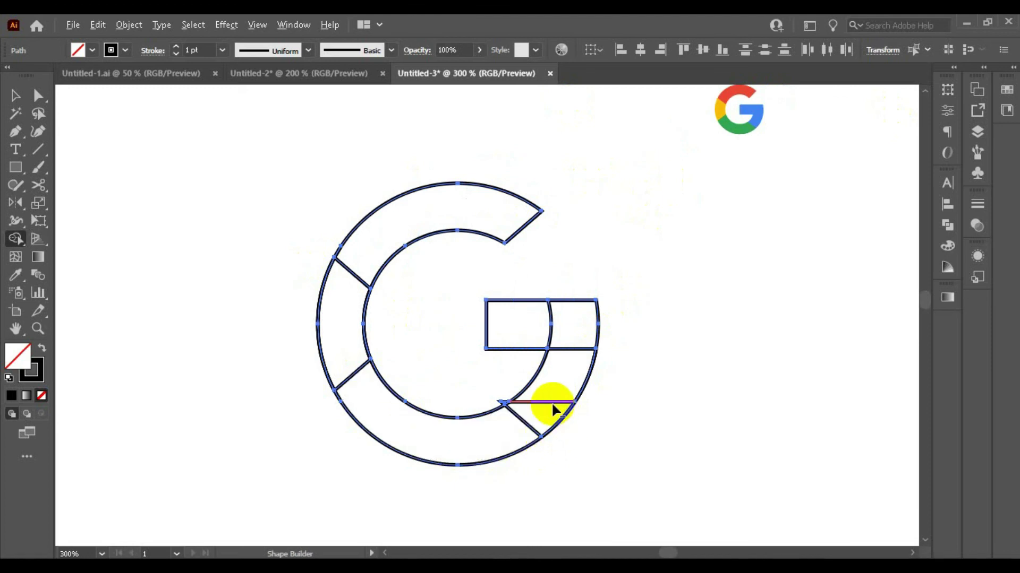
{"action": "scroll", "coordinate": [499, 406], "scroll_direction": "up", "scroll_amount": 5}
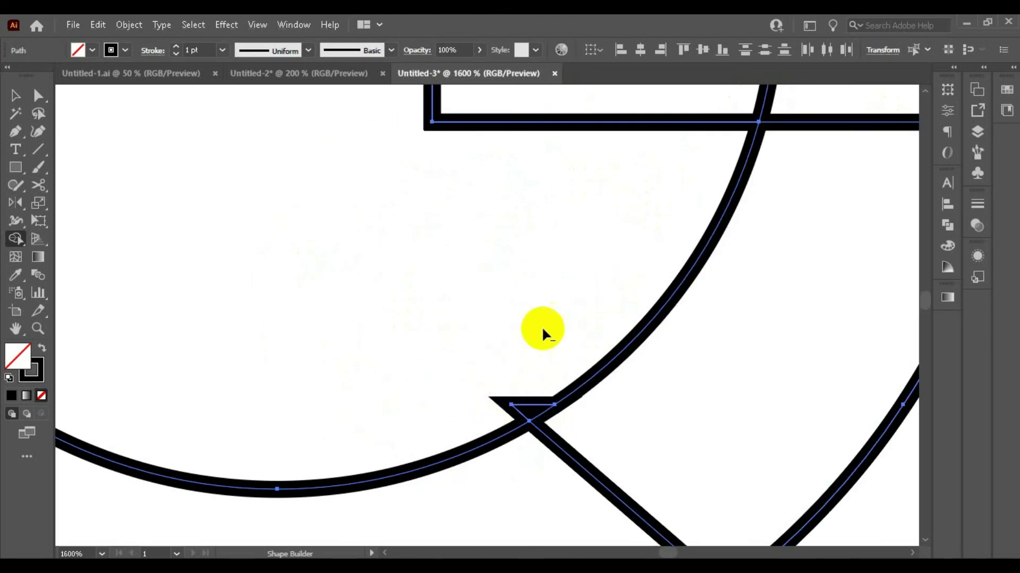
{"action": "left_click", "coordinate": [514, 410], "text": "alt"}
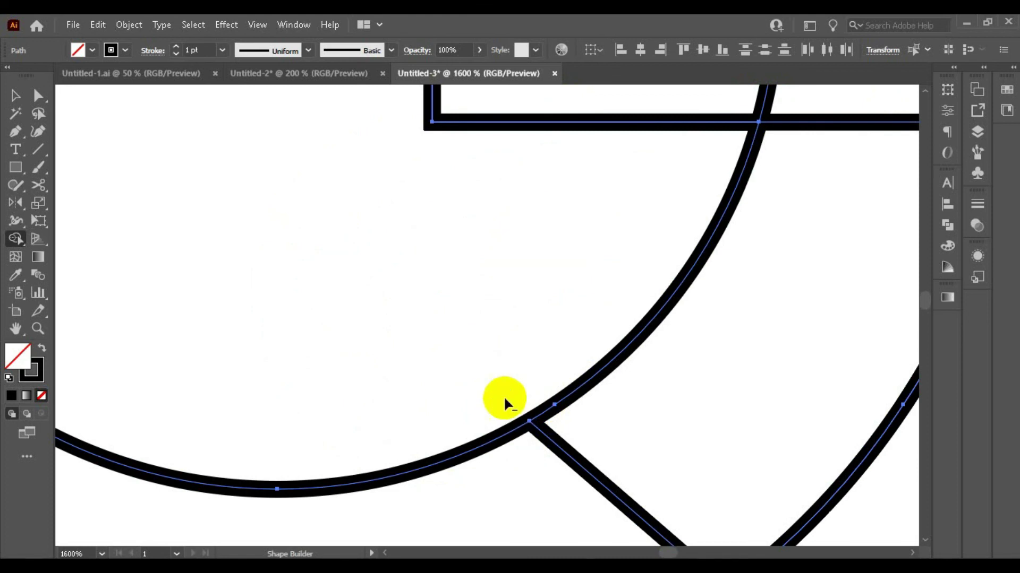
{"action": "scroll", "coordinate": [505, 404], "scroll_direction": "down", "scroll_amount": 4}
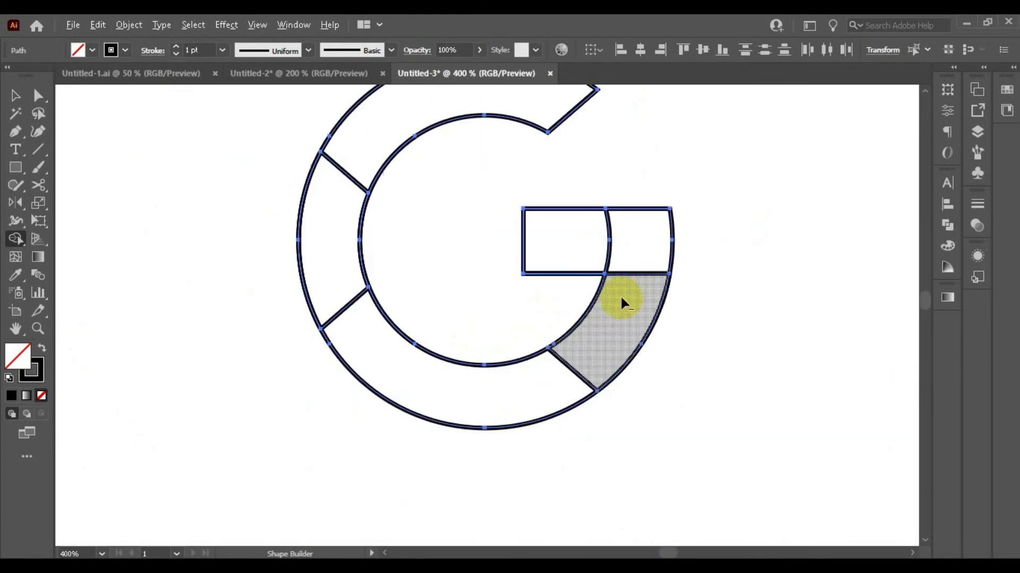
Step: Merge the crossbar with the lower-right ring section and select the whole G
{"action": "left_click_drag", "start_coordinate": [648, 277], "coordinate": [600, 240]}
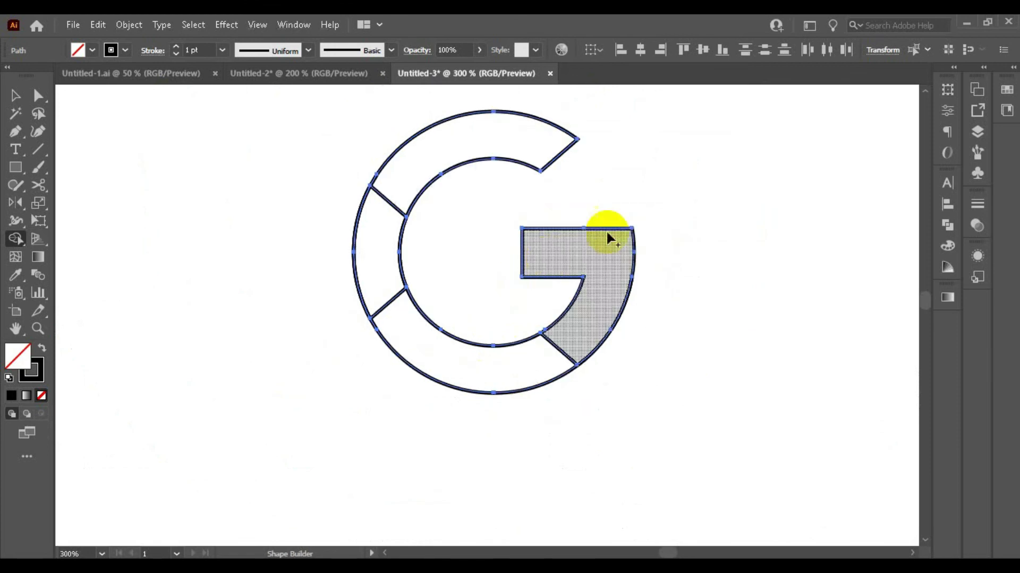
{"action": "key", "text": "v"}
{"action": "key", "text": "ctrl+minus"}
{"action": "left_click", "coordinate": [519, 352]}
Step: Fill the top, left, bottom and crossbar pieces of the G with red from Swatches
{"action": "left_click", "coordinate": [16, 239]}
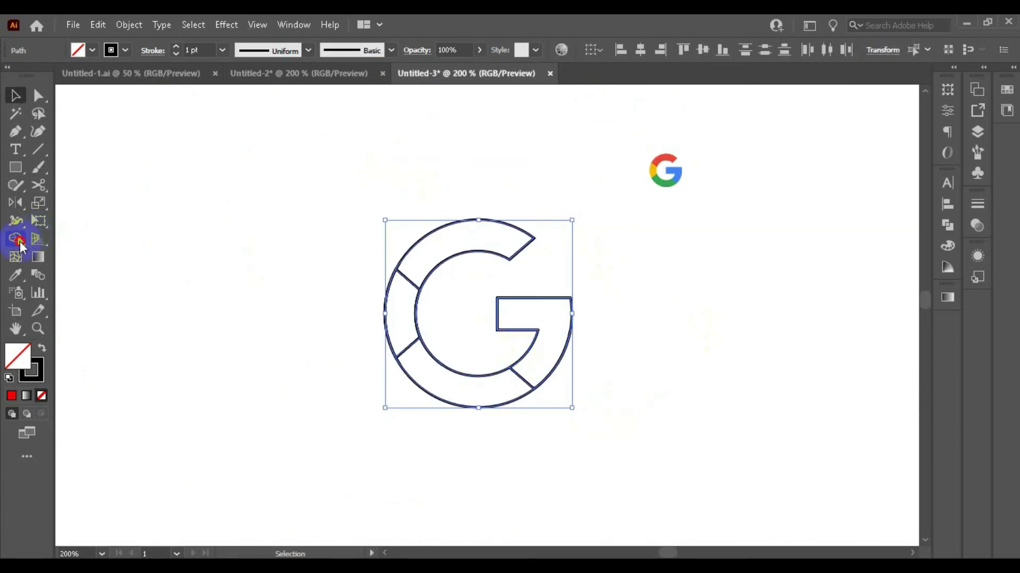
{"action": "left_click", "coordinate": [1007, 90]}
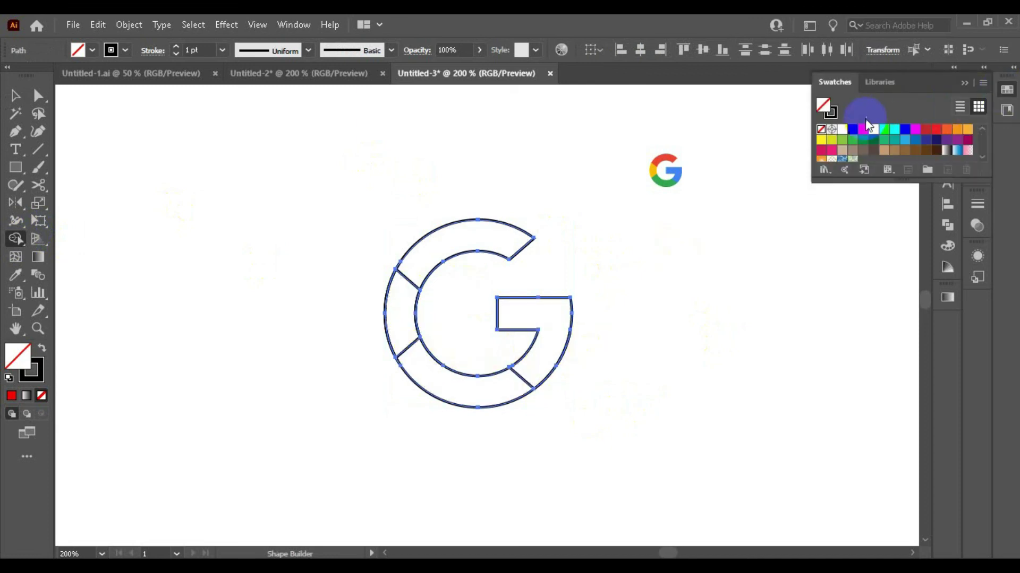
{"action": "left_click", "coordinate": [863, 129]}
{"action": "left_click", "coordinate": [502, 226]}
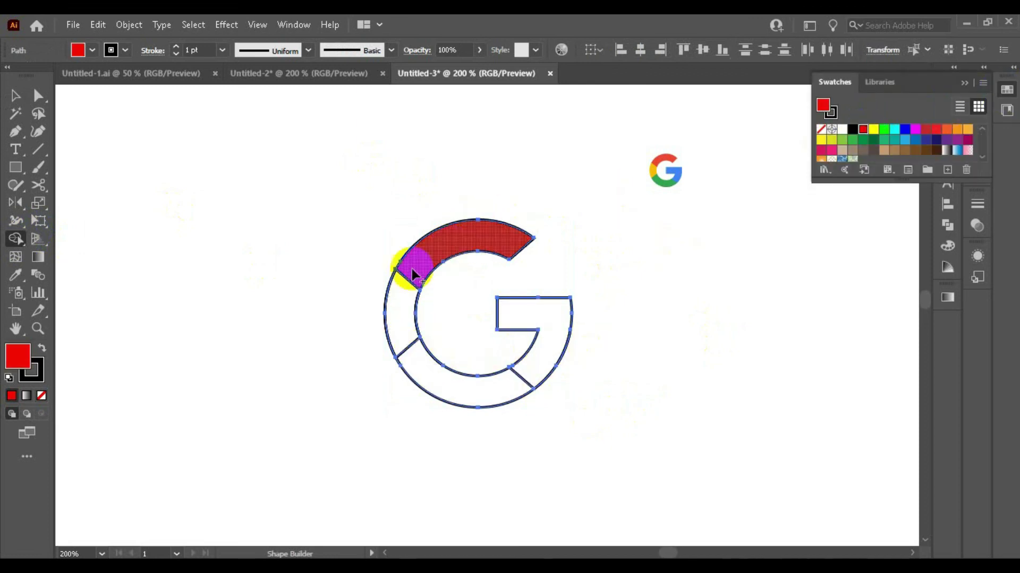
{"action": "left_click", "coordinate": [399, 319]}
{"action": "left_click", "coordinate": [479, 385]}
{"action": "left_click", "coordinate": [555, 361]}
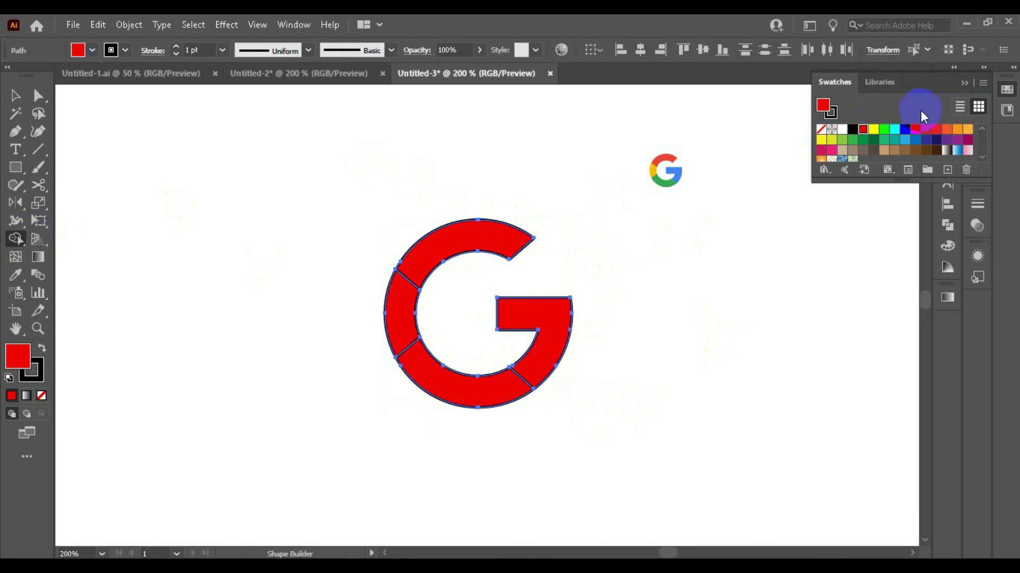
{"action": "left_click", "coordinate": [1007, 89]}
Step: Set the G's stroke to None and deselect it
{"action": "left_click", "coordinate": [15, 95]}
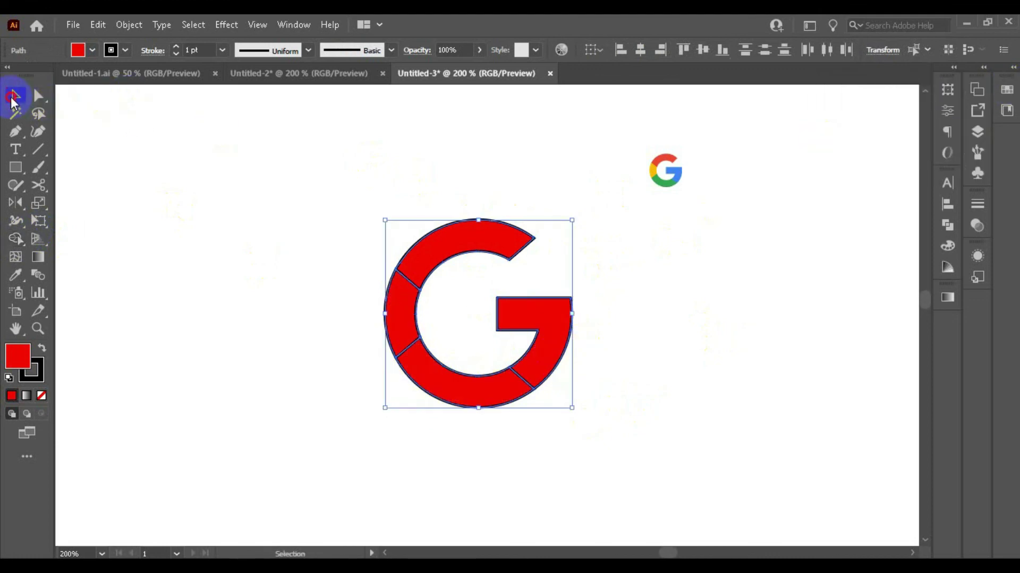
{"action": "left_click", "coordinate": [121, 54]}
{"action": "left_click", "coordinate": [9, 75]}
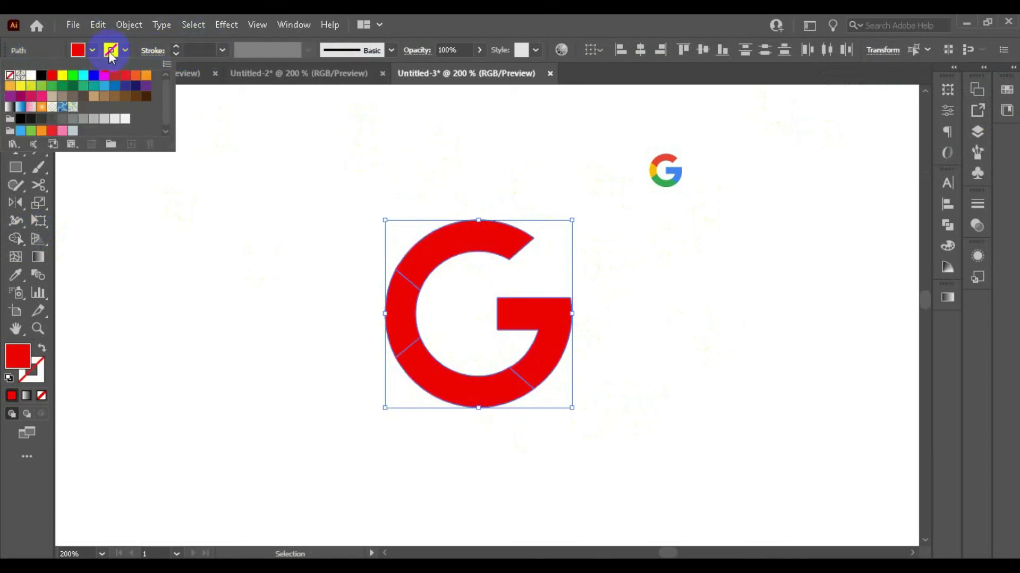
{"action": "left_click", "coordinate": [138, 119]}
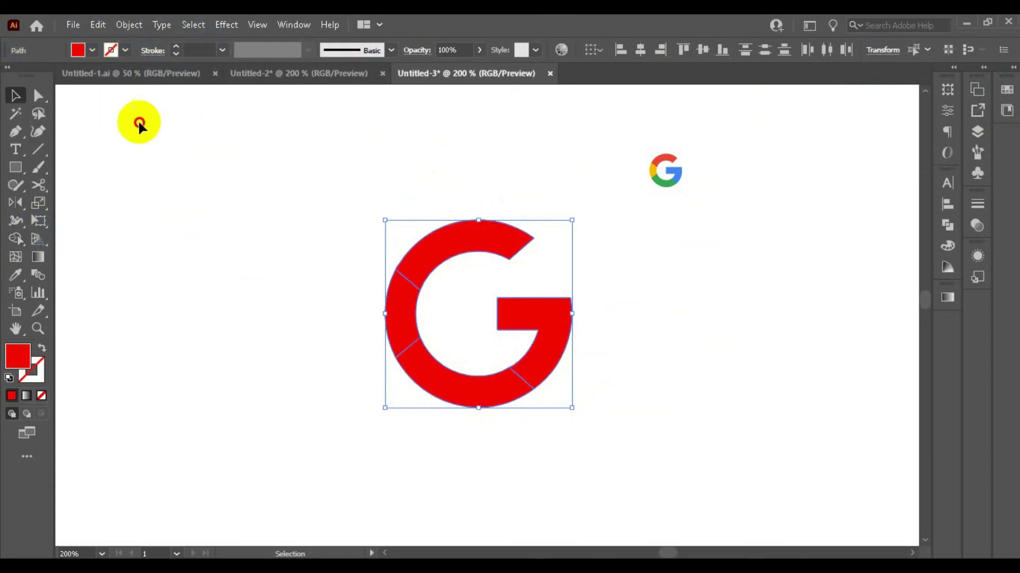
Step: Eyedropper the reference logo's red onto the top arc and yellow onto the left piece
{"action": "left_click", "coordinate": [509, 243]}
{"action": "key", "text": "i"}
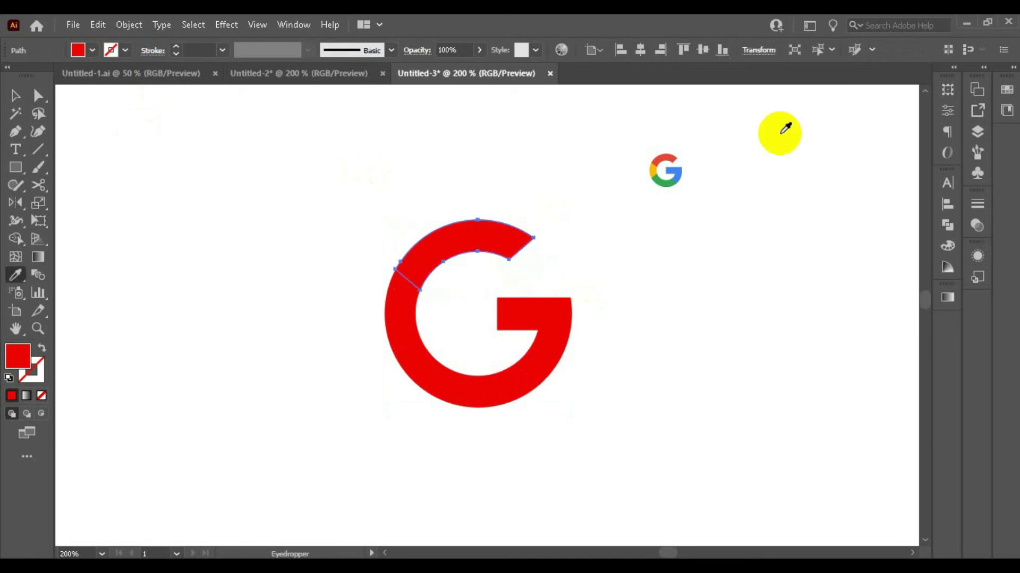
{"action": "scroll", "coordinate": [603, 155], "scroll_direction": "up", "scroll_amount": 2}
{"action": "scroll", "coordinate": [764, 151], "scroll_direction": "down", "scroll_amount": 1}
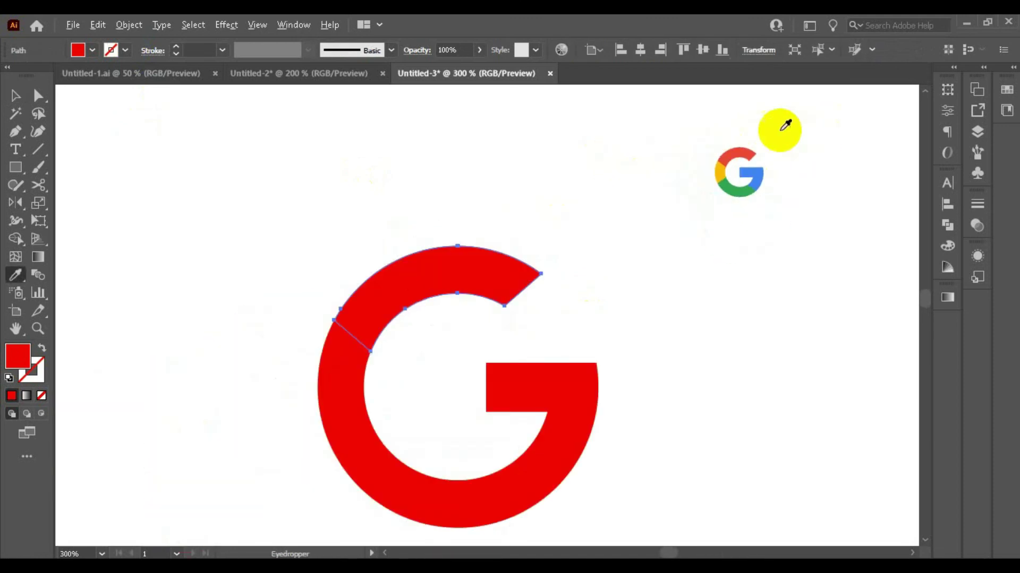
{"action": "left_click", "coordinate": [740, 157]}
{"action": "key", "text": "v"}
{"action": "left_click", "coordinate": [352, 412]}
{"action": "key", "text": "i"}
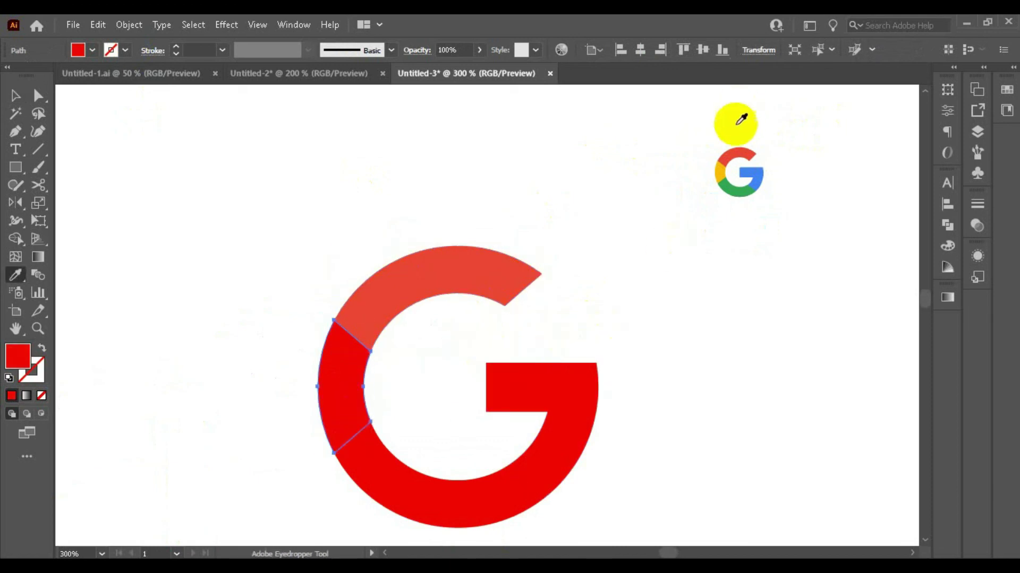
{"action": "left_click", "coordinate": [718, 171]}
Step: Eyedropper green onto the bottom piece and blue onto the crossbar, then deselect the logo
{"action": "key", "text": "v"}
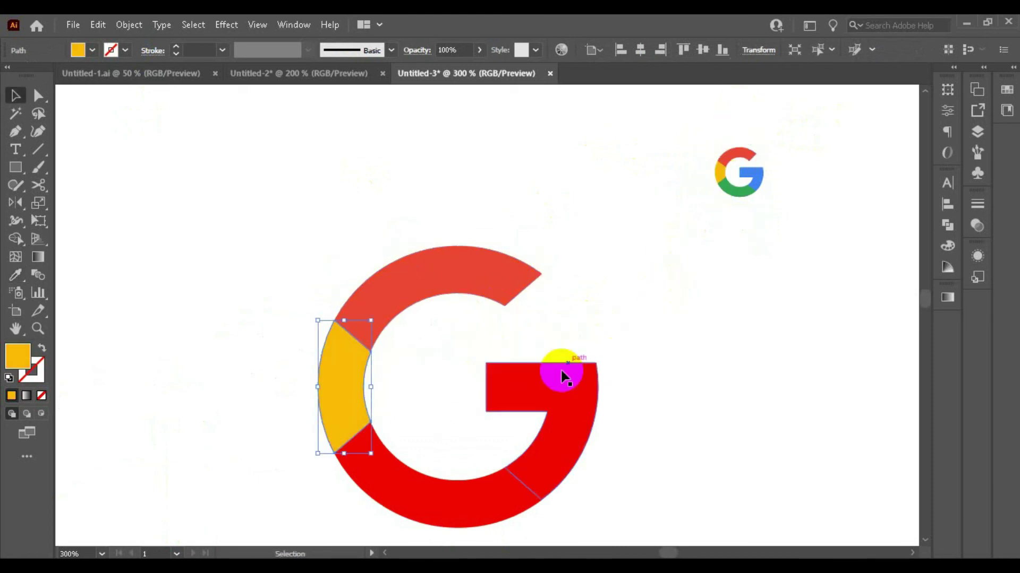
{"action": "left_click", "coordinate": [416, 481]}
{"action": "key", "text": "i"}
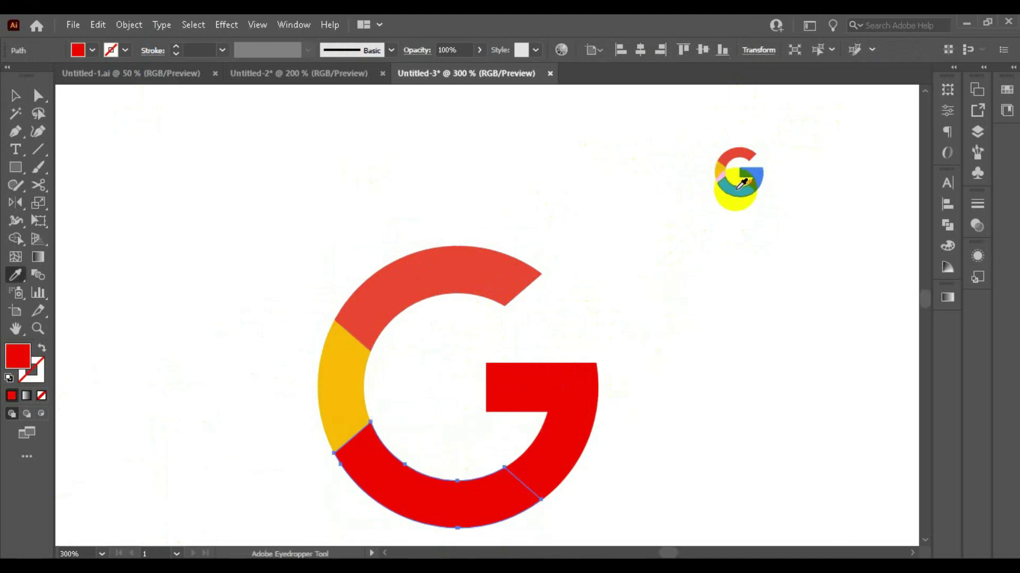
{"action": "left_click", "coordinate": [751, 191]}
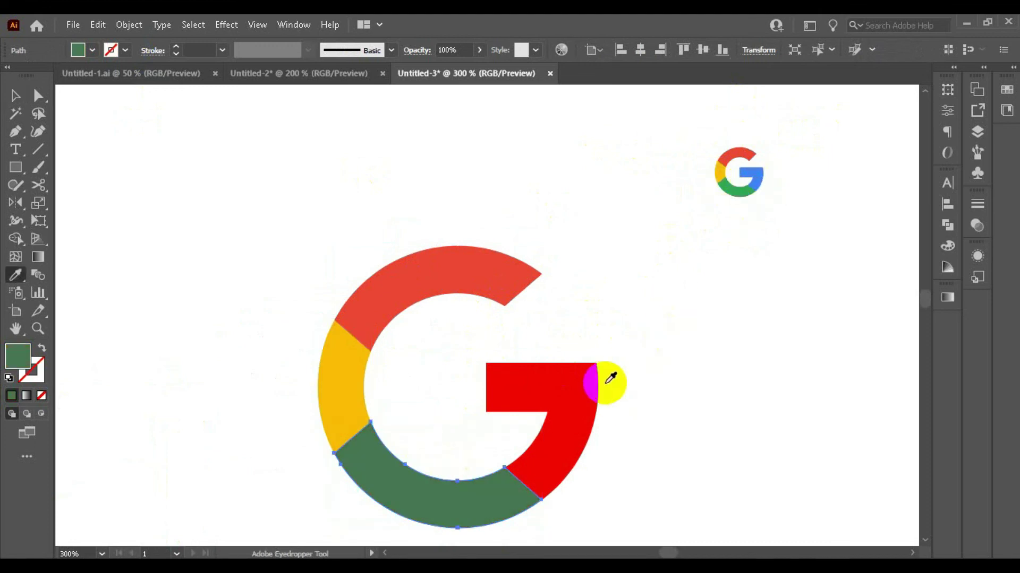
{"action": "key", "text": "v"}
{"action": "left_click", "coordinate": [588, 417]}
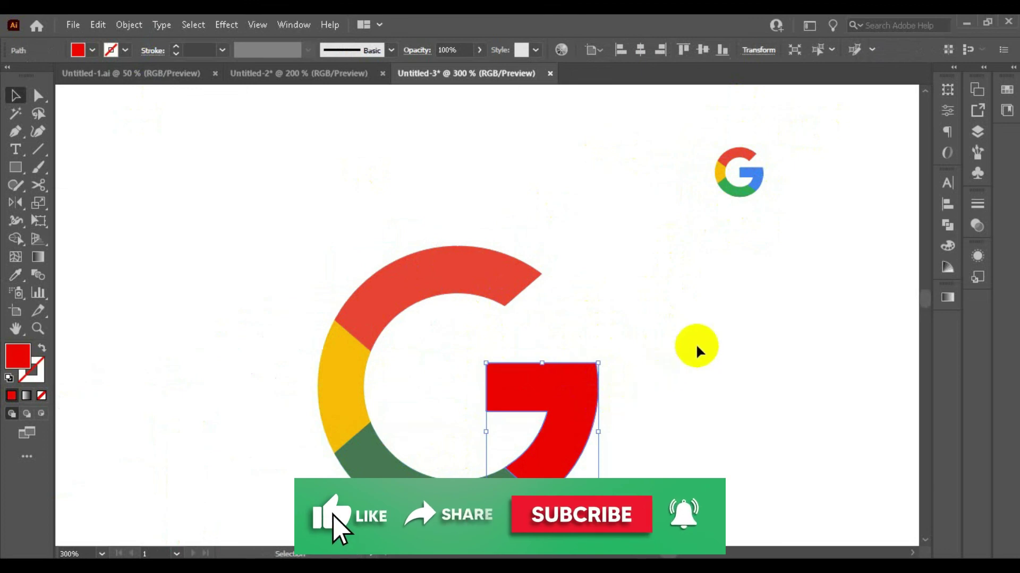
{"action": "key", "text": "i"}
{"action": "left_click", "coordinate": [753, 173]}
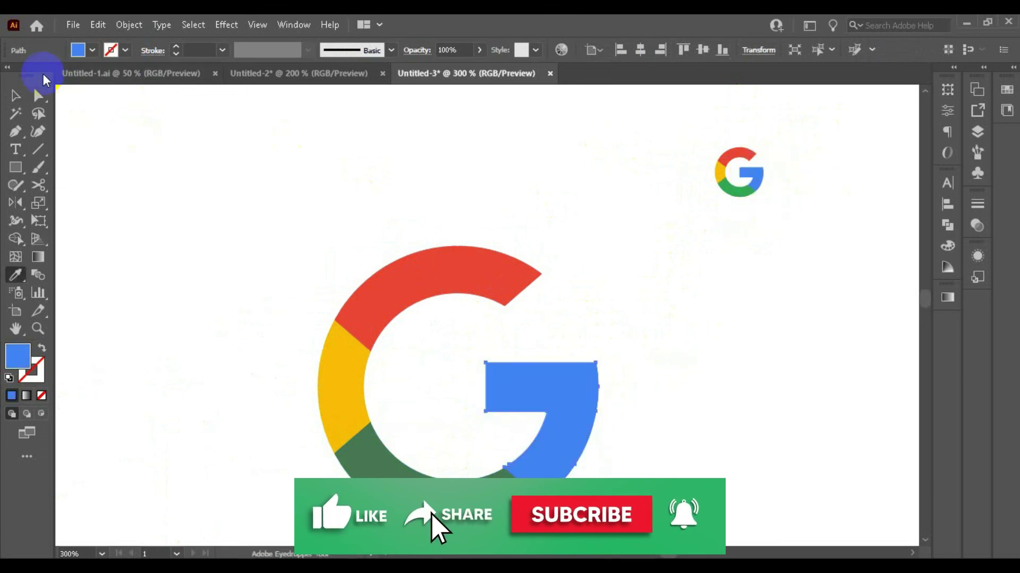
{"action": "left_click", "coordinate": [16, 96]}
{"action": "left_click", "coordinate": [590, 175]}
{"action": "scroll", "coordinate": [585, 170], "scroll_direction": "down", "scroll_amount": 2}
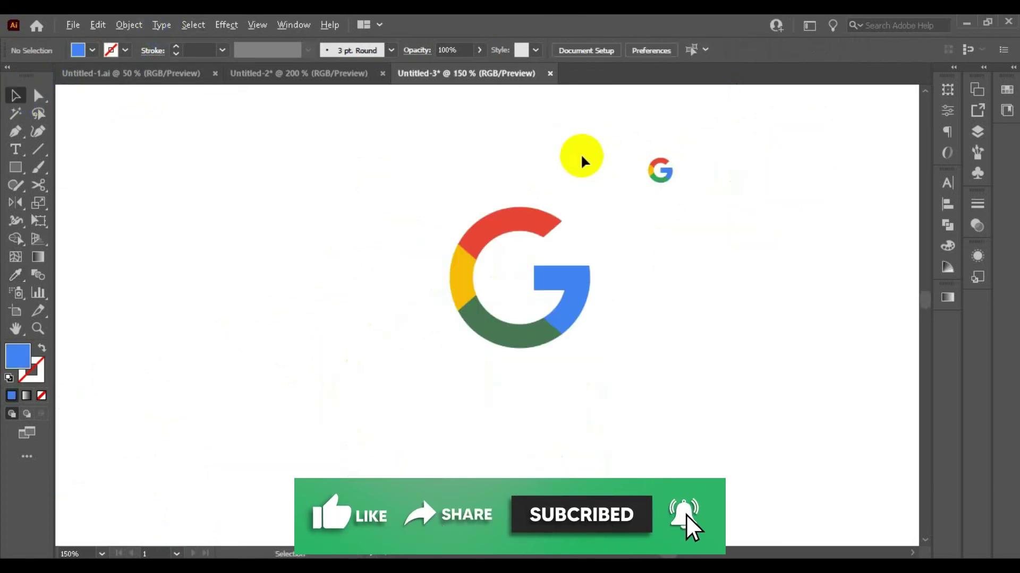
{"action": "scroll", "coordinate": [555, 215], "scroll_direction": "up", "scroll_amount": 2}
{"action": "scroll", "coordinate": [554, 216], "scroll_direction": "up", "scroll_amount": 2}
{"action": "scroll", "coordinate": [553, 112], "scroll_direction": "down", "scroll_amount": 1}
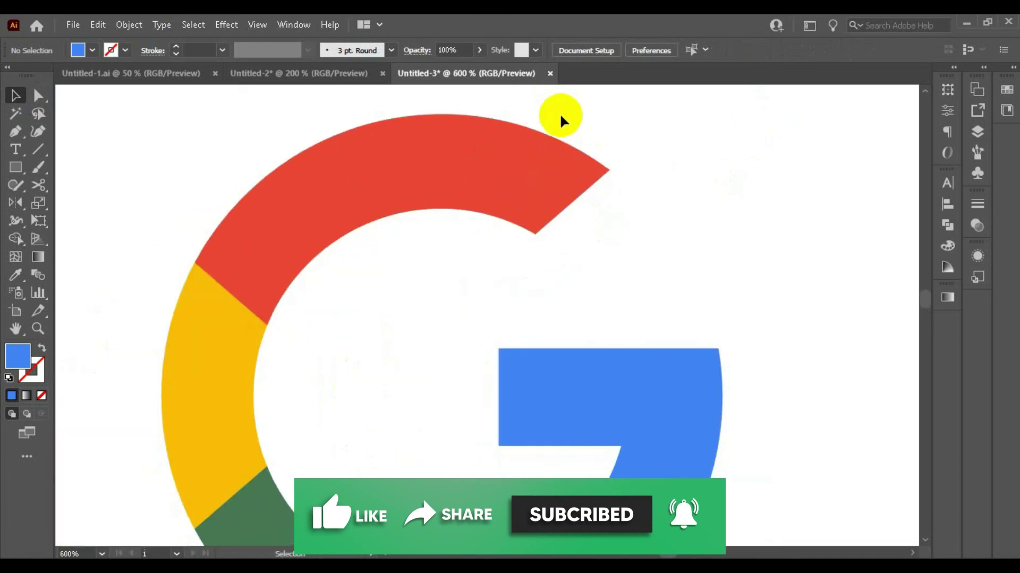